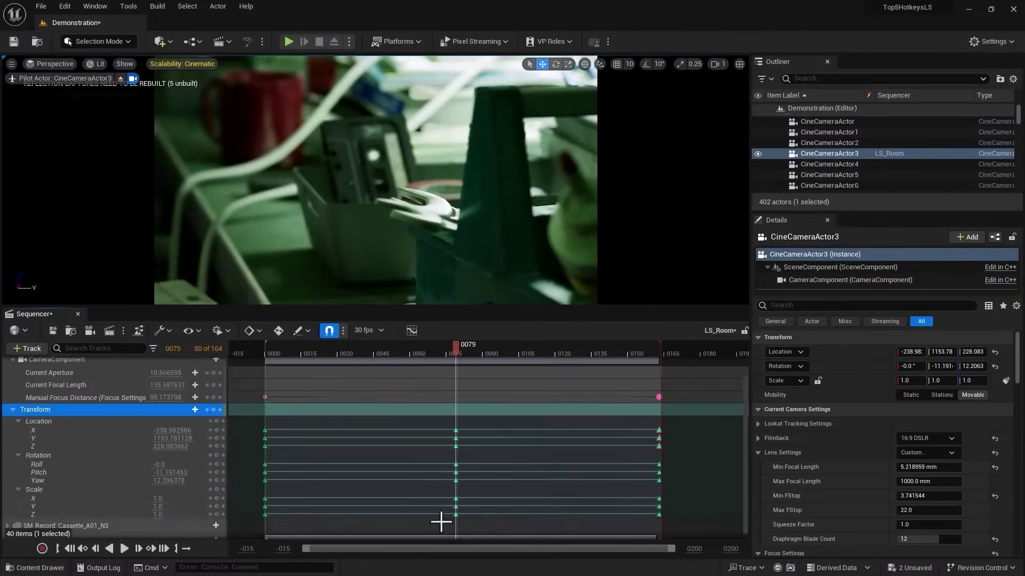
- Select the Manual Focus Distance key at the playhead and inspect its key options
right_click(443, 422)
key(Escape)
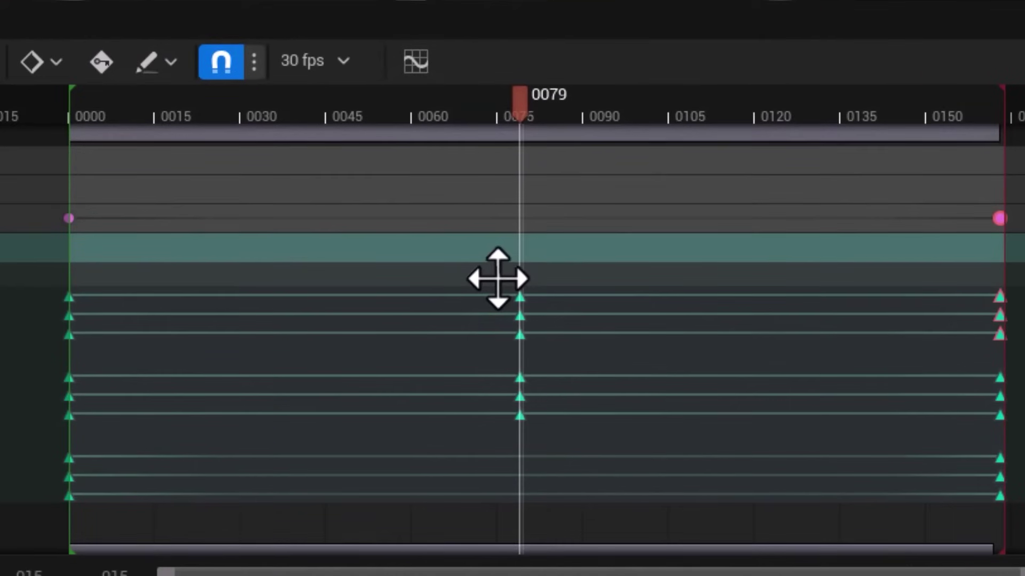
click(455, 410)
right_click(457, 422)
key(Escape)
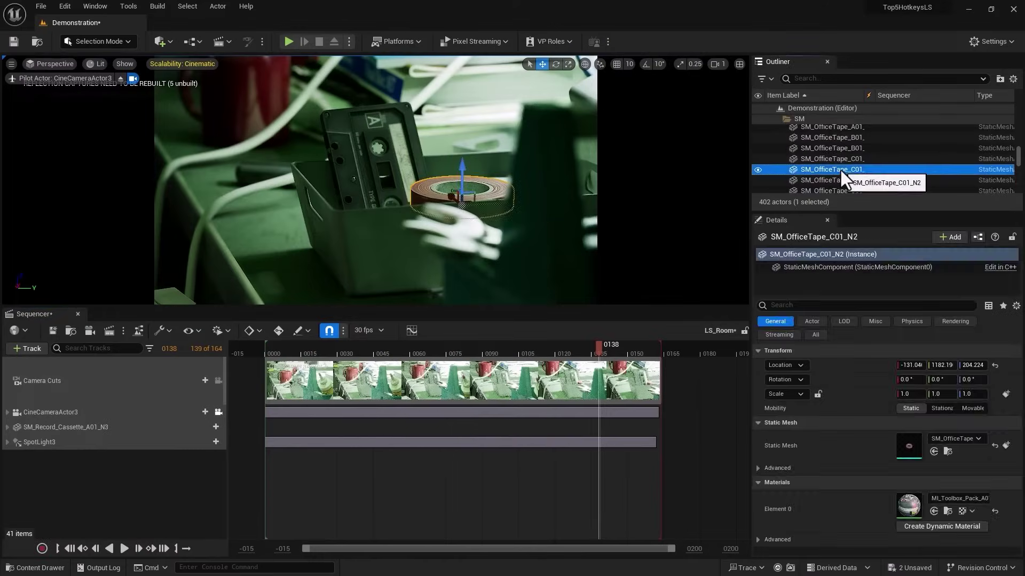
- Add the SM_OfficeTape_C01_N2 track and move the playhead through the shot to frame 0163
click(296, 349)
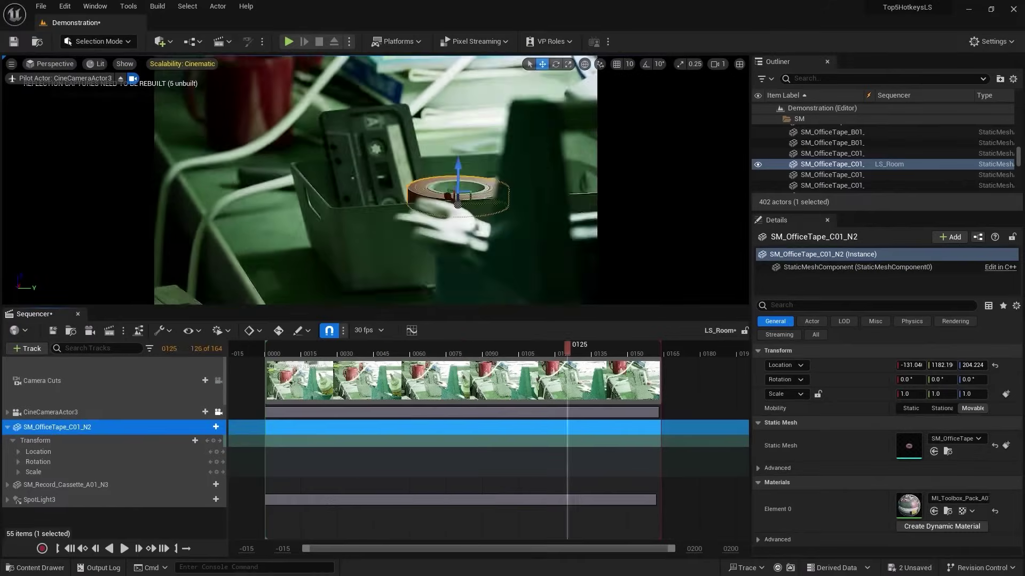
click(468, 347)
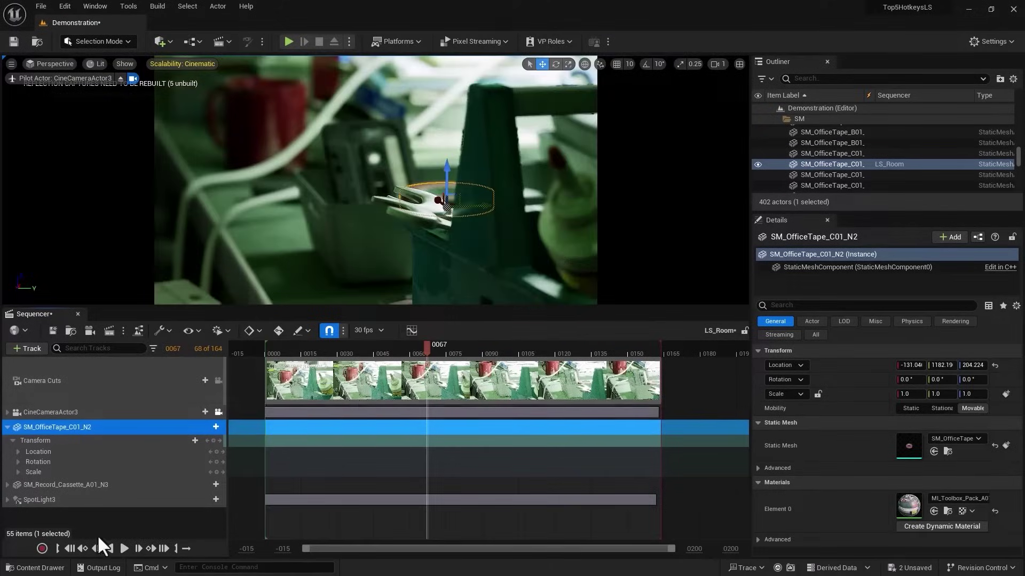
drag(405, 347, 654, 348)
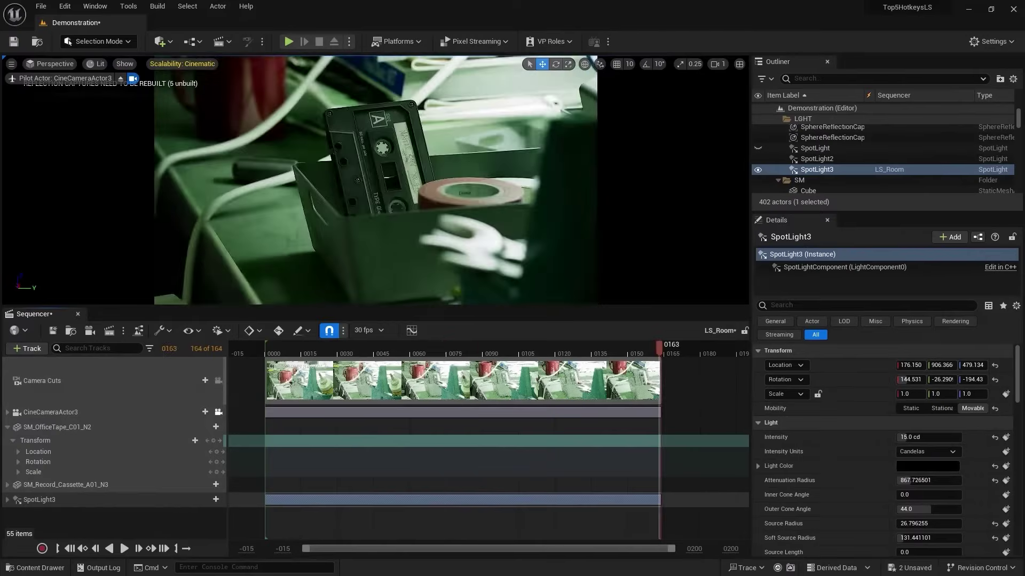
- Return to the shot start, label a mark 'Music starts here' and show time in seconds
key(Up)
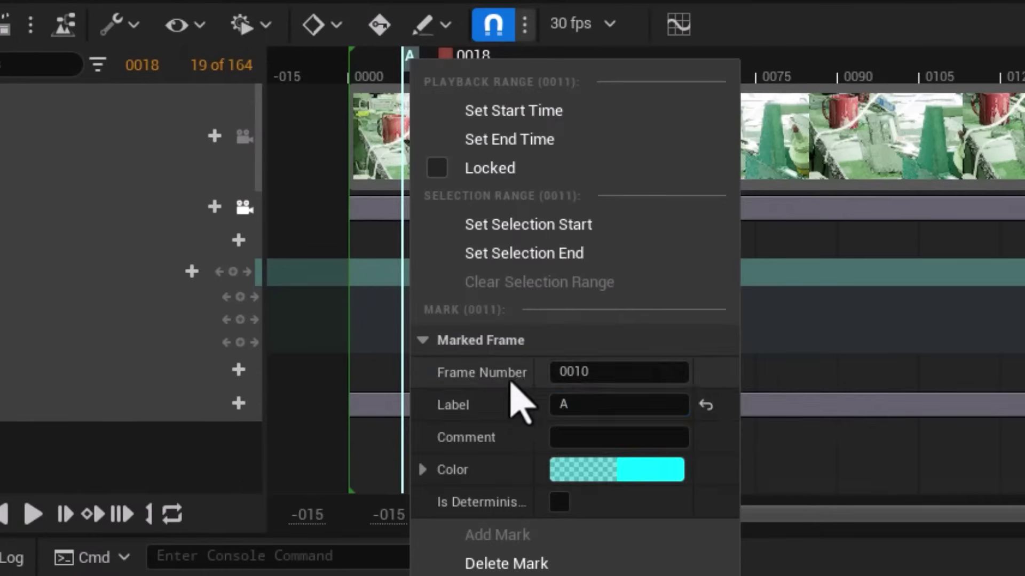
text(Music starts here)
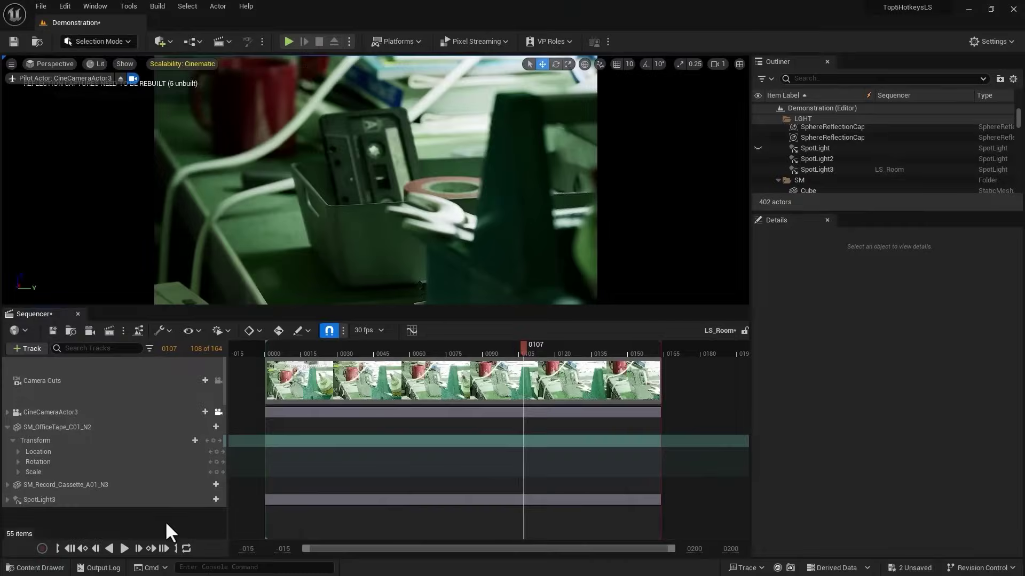
key(ctrl+t)
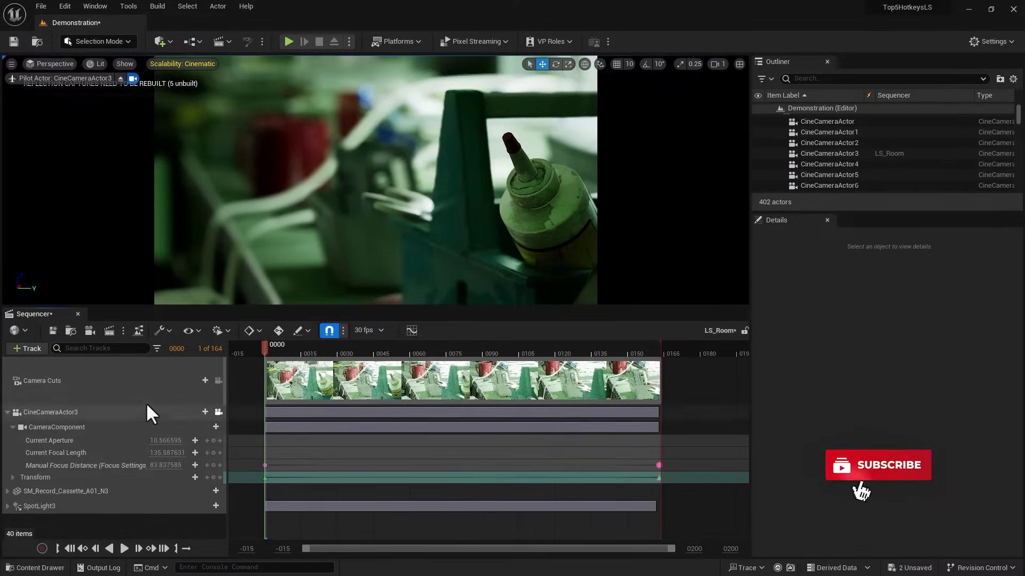
- Scrub the playhead through the first dozen frames to preview the shot
drag(265, 348, 263, 392)
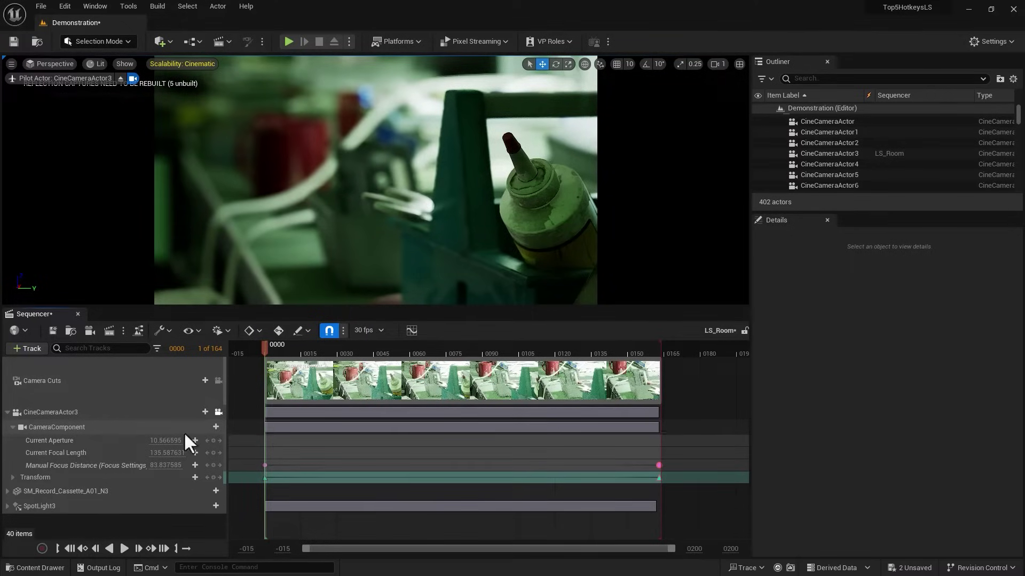
- Key CineCameraActor3's Transform track at frame 0079
click(51, 414)
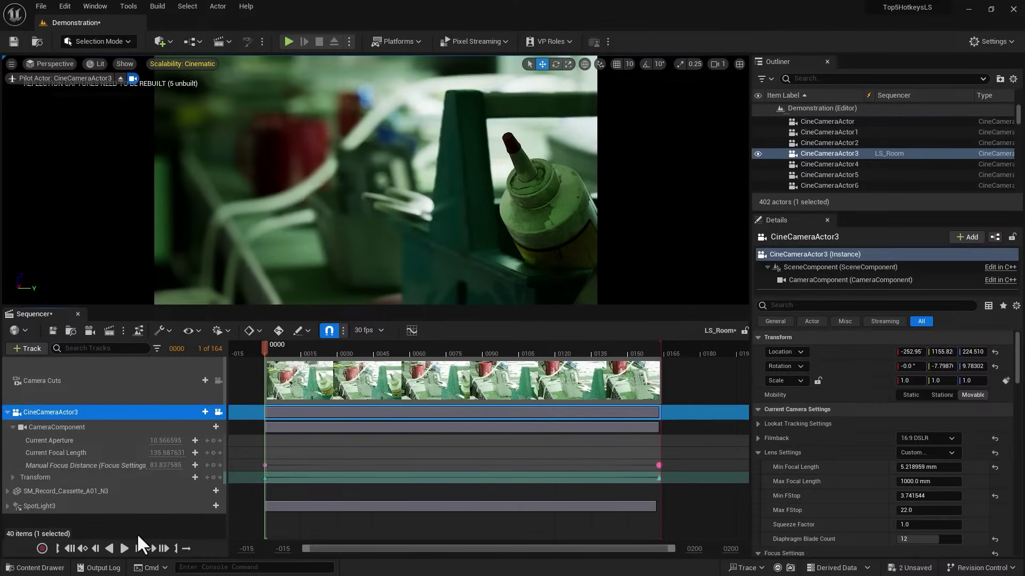
click(30, 478)
drag(284, 350, 457, 353)
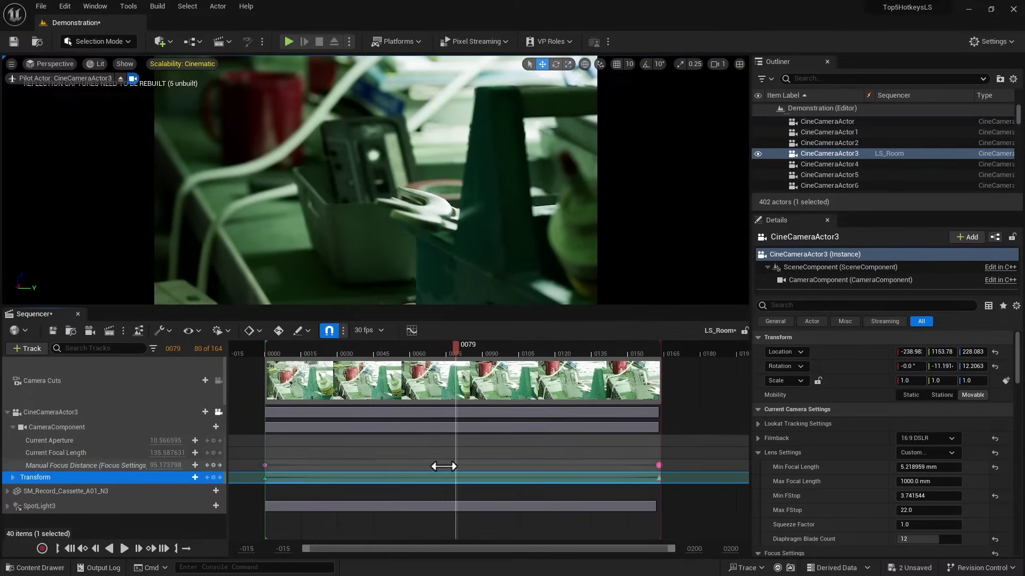
key(s)
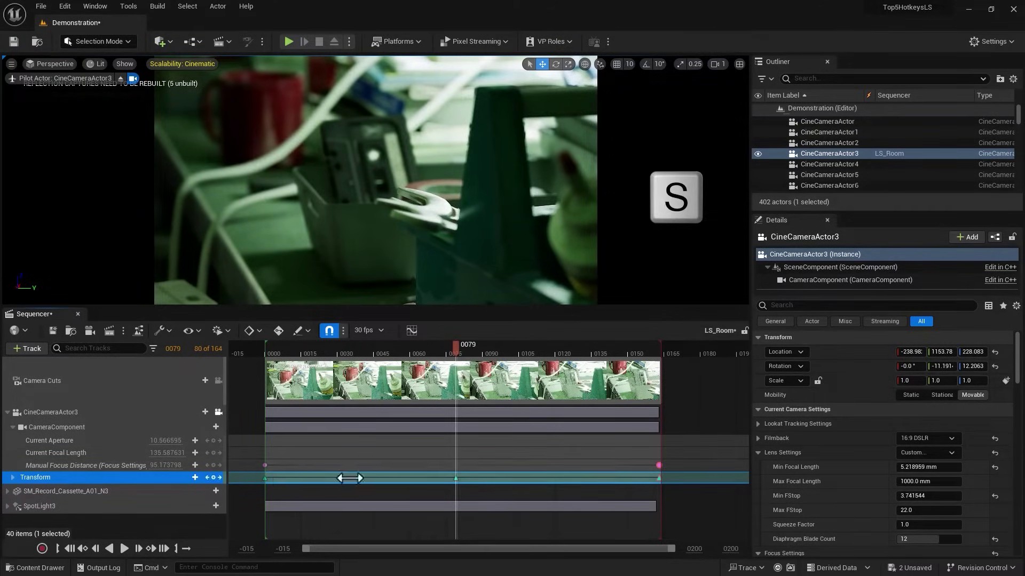
- Expand Transform and delete the three Scale keys at frame 0079
click(12, 478)
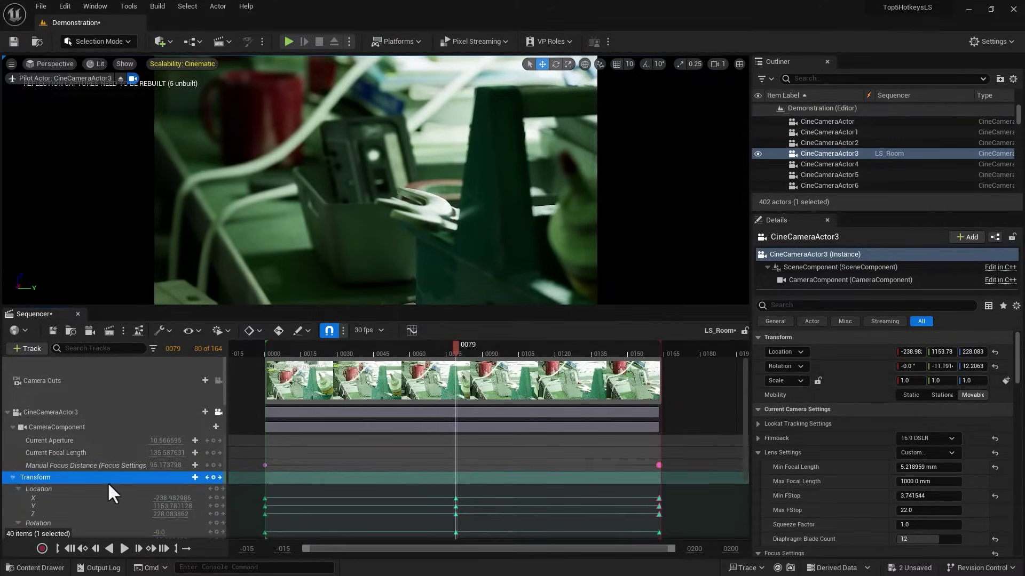
scroll(107, 483, down, 3)
scroll(419, 474, down, 1)
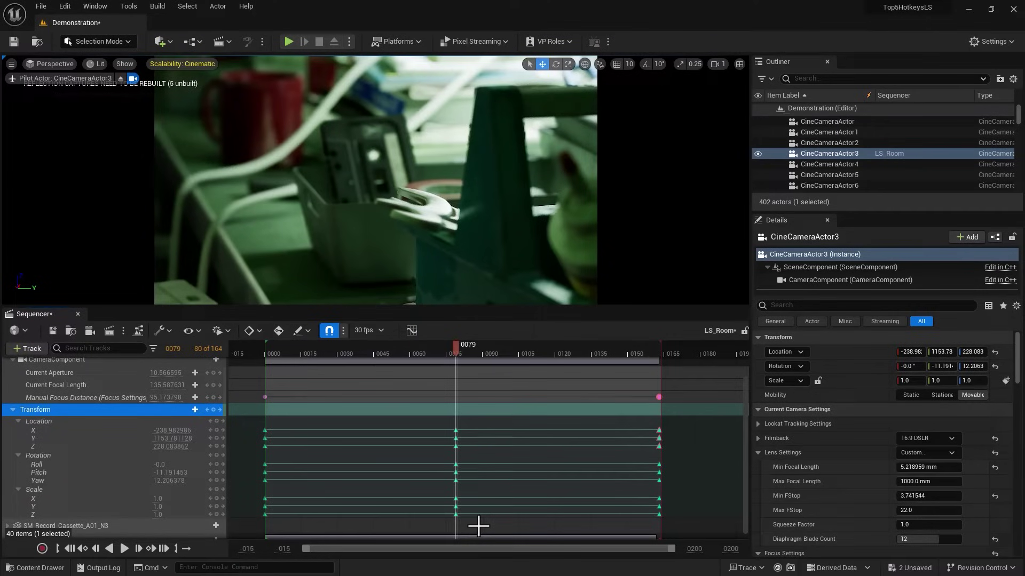
drag(477, 525, 438, 491)
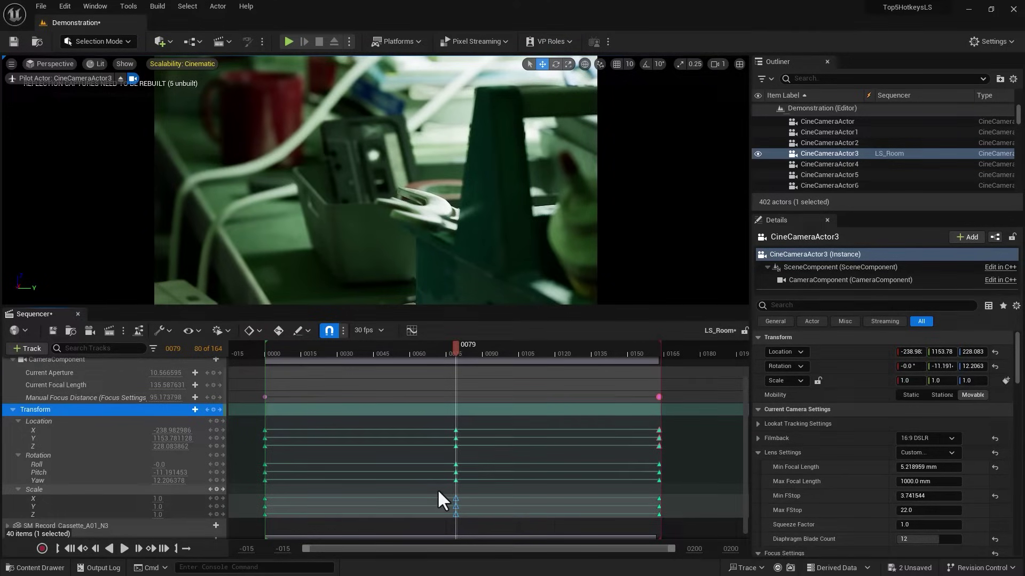
key(Delete)
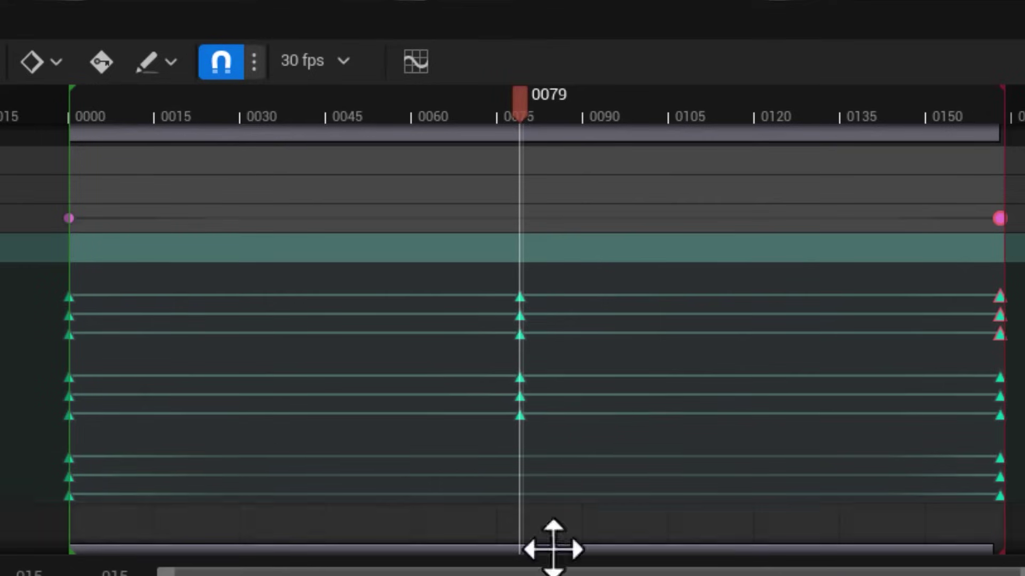
drag(23, 286, 90, 343)
right_click(71, 334)
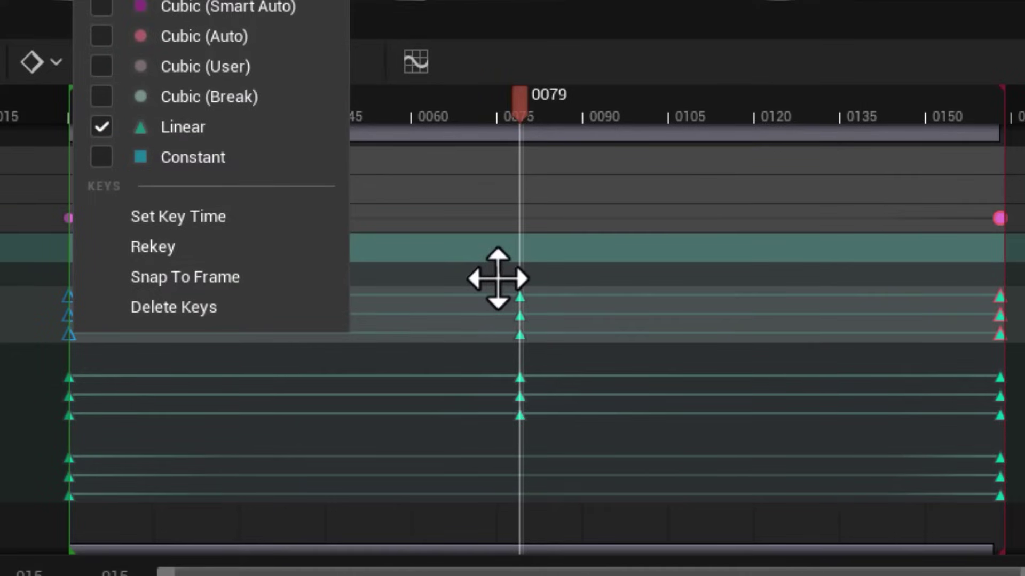
click(498, 278)
click(497, 278)
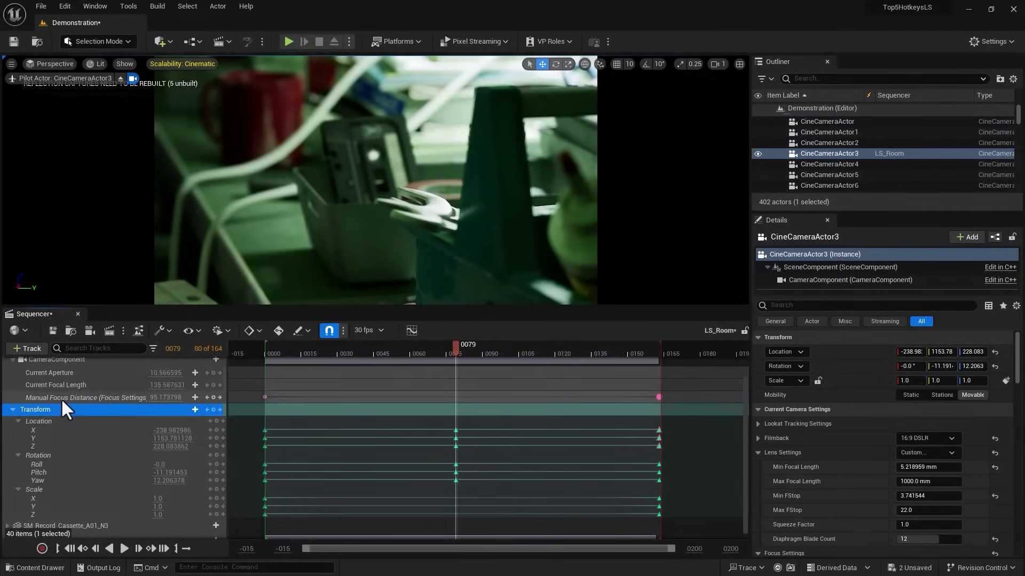
- Set the frame 0000 focus key to Cubic (Auto) and add a Manual Focus Distance key at 0079
click(265, 398)
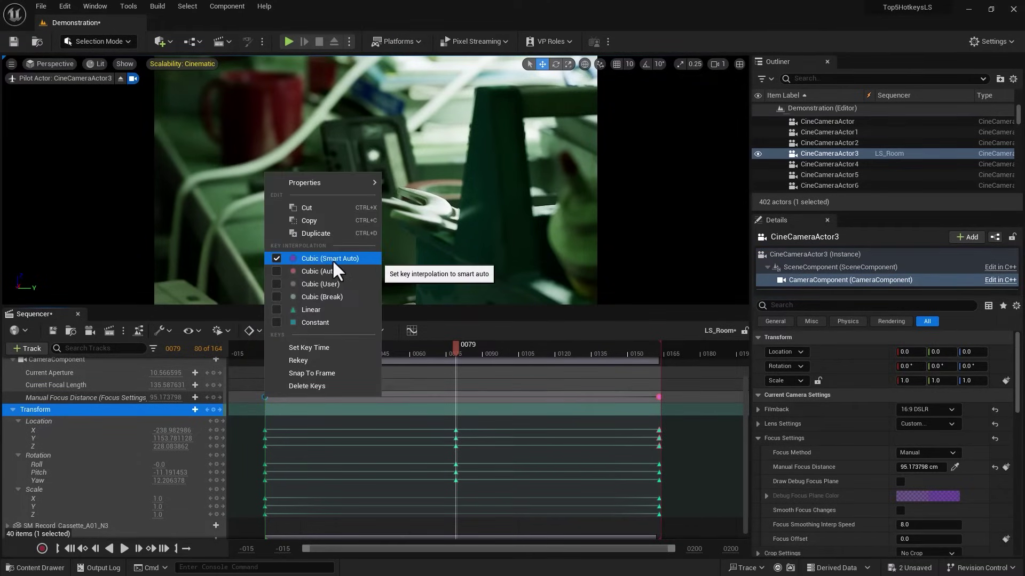
click(341, 270)
click(80, 396)
key(Return)
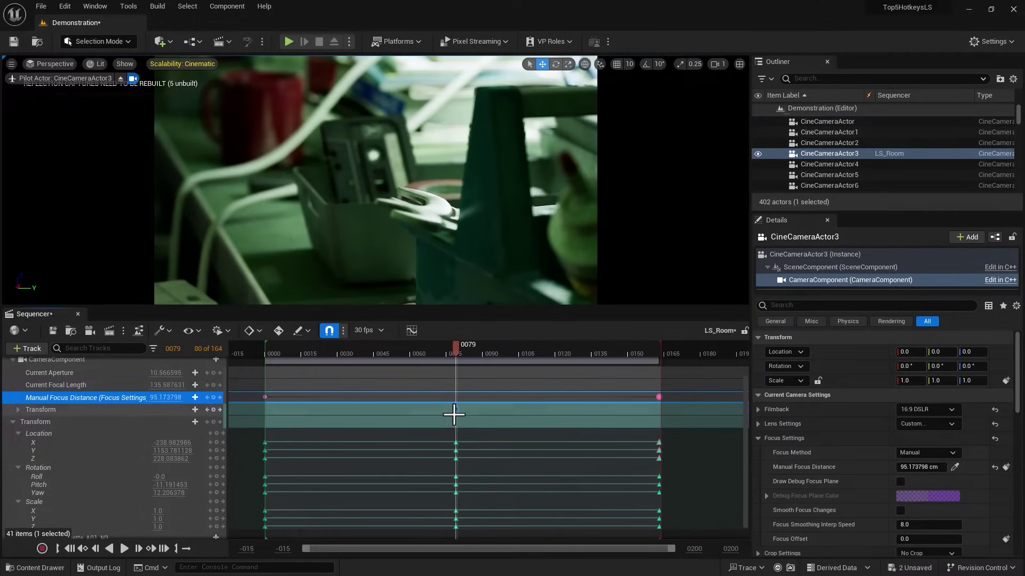
right_click(455, 410)
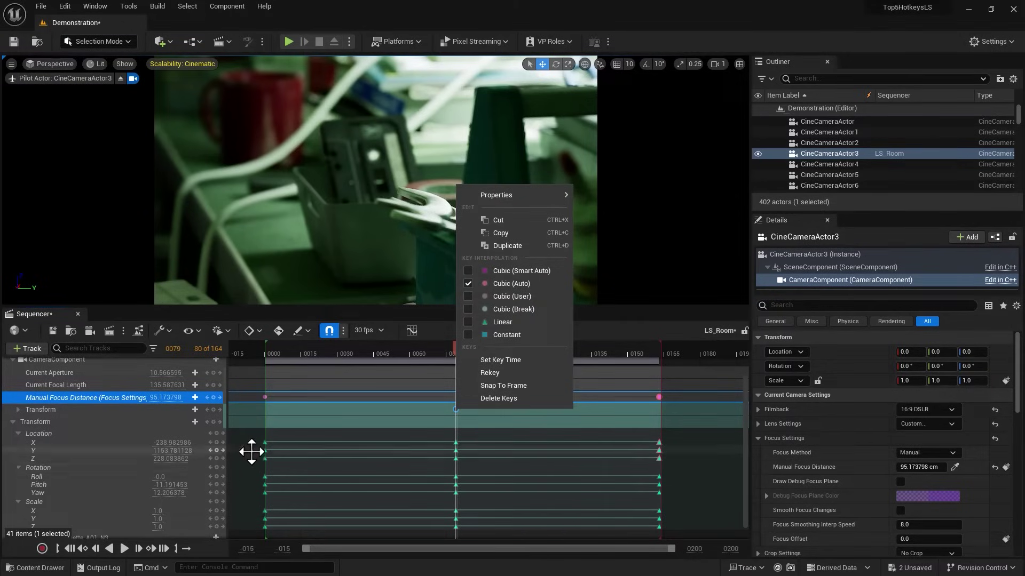
key(Escape)
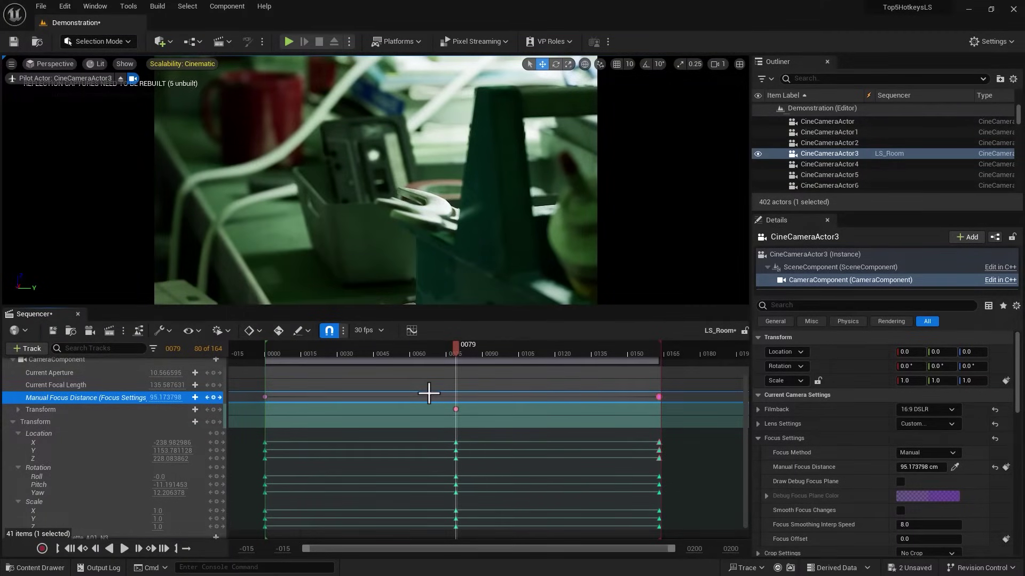
- Show CineCameraActor3's Location X curve in the Sequencer Curves editor
click(411, 331)
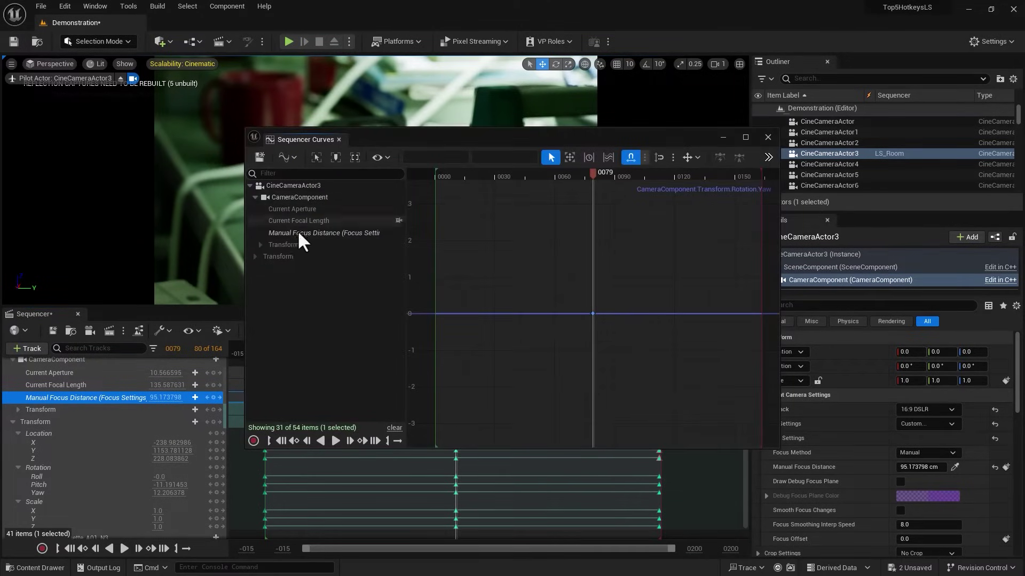
click(255, 256)
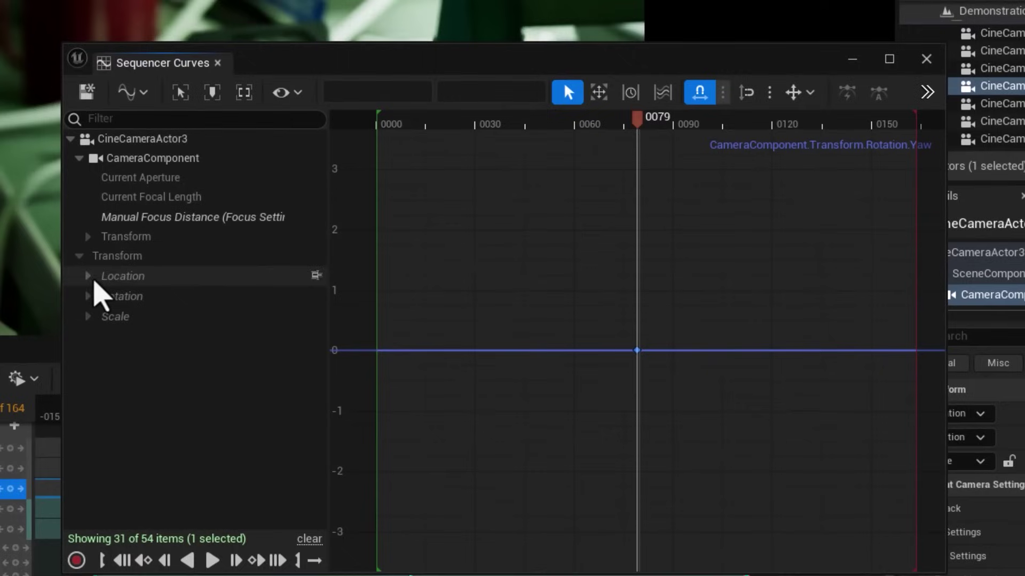
click(260, 268)
click(276, 283)
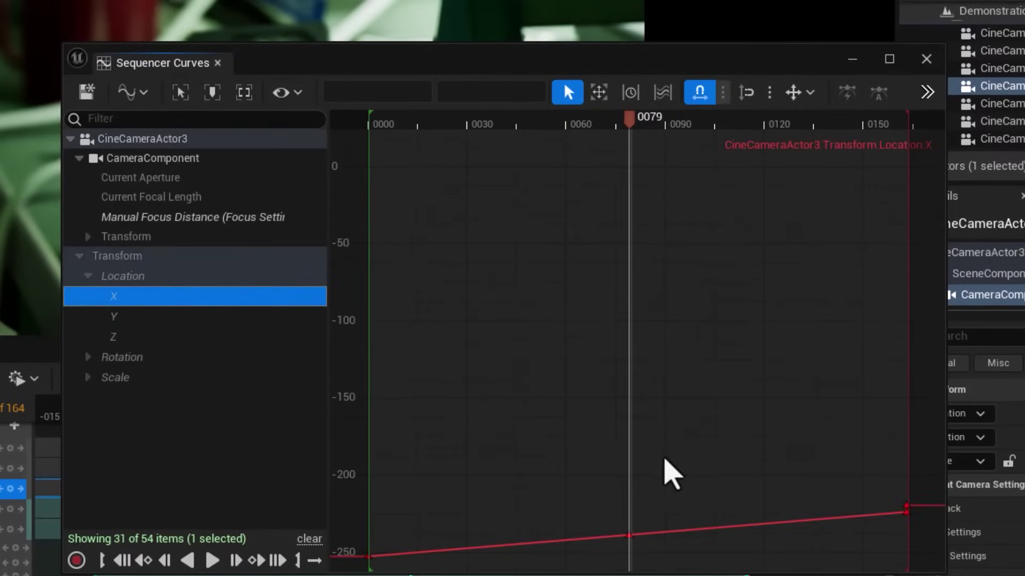
right_drag(666, 469, 672, 317)
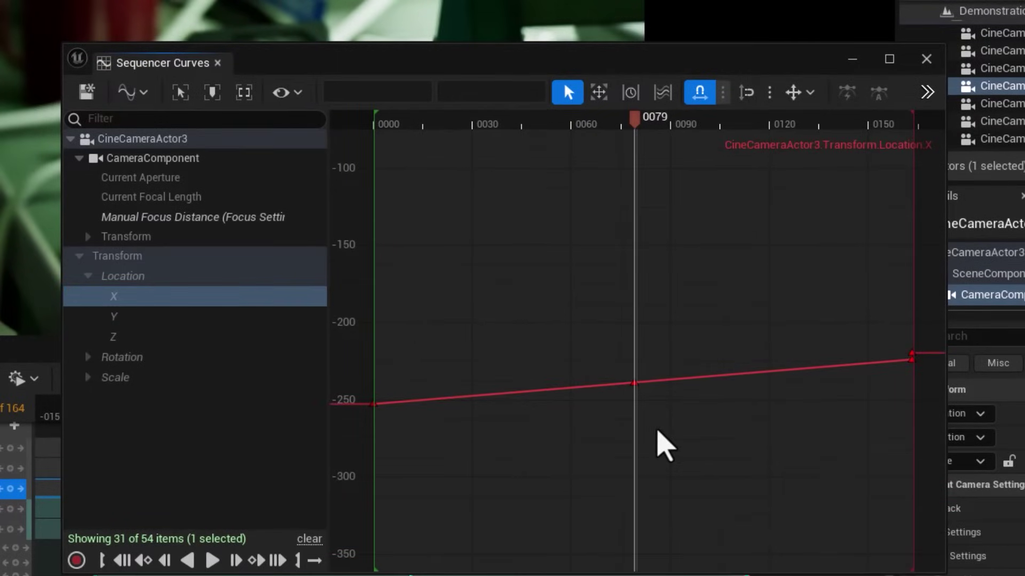
- Add a key on the X curve at frame 0032 and frame the whole curve
drag(504, 121, 479, 128)
mouse_move(482, 398)
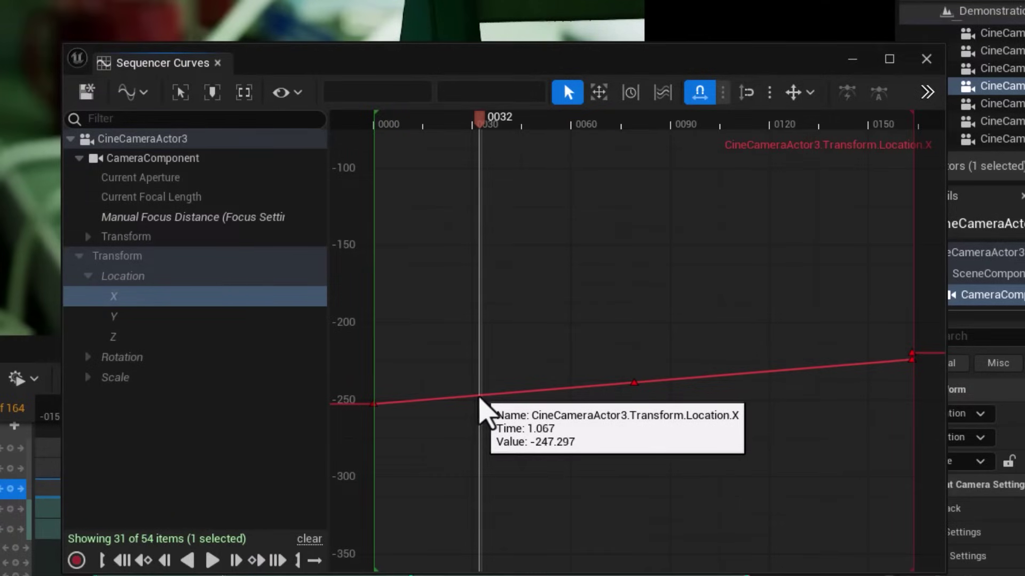
middle_click(480, 399)
key(a)
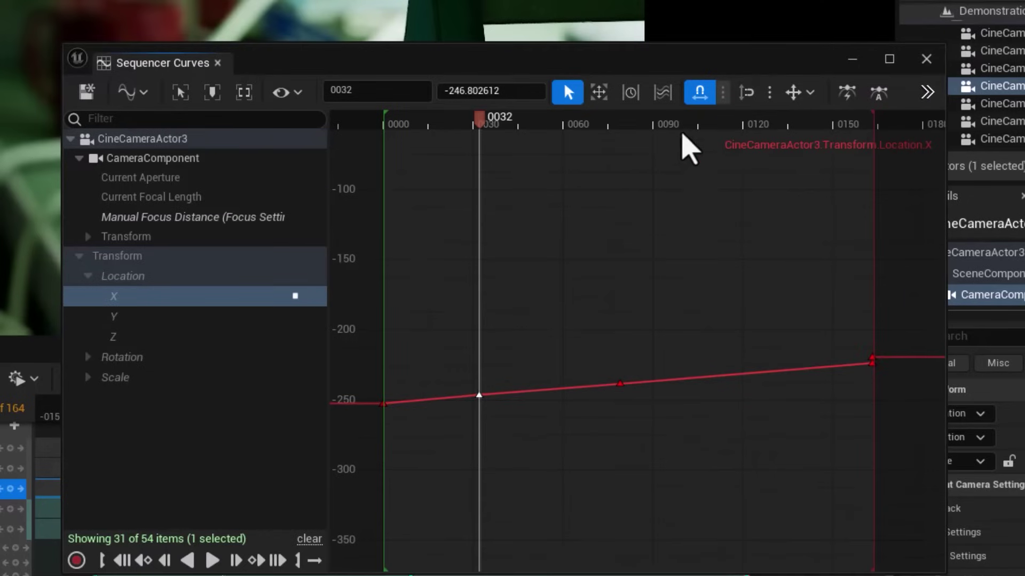
- Add a key on the X curve at frame 0128, keeping Linear interpolation
drag(713, 127, 774, 128)
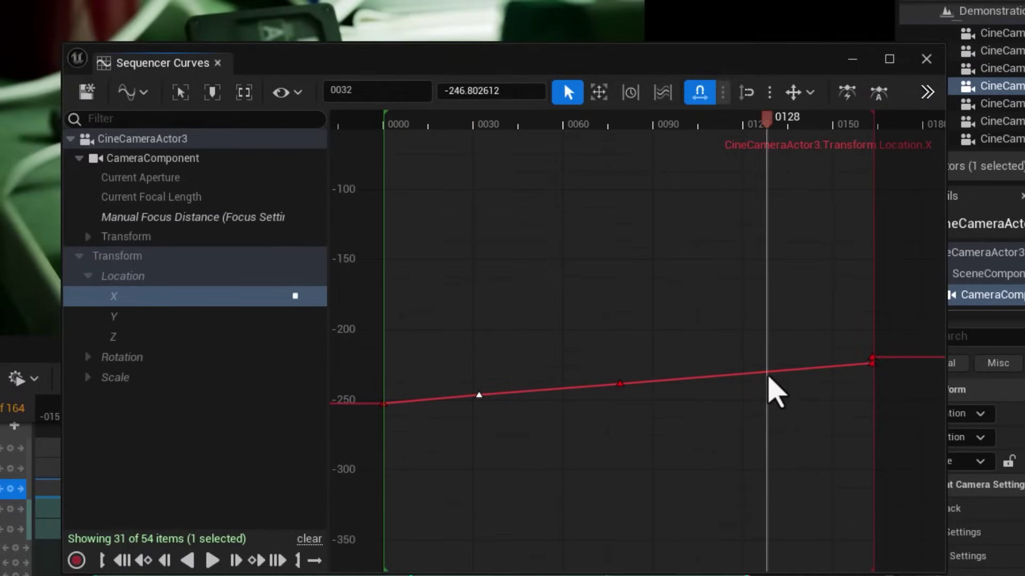
middle_click(769, 376)
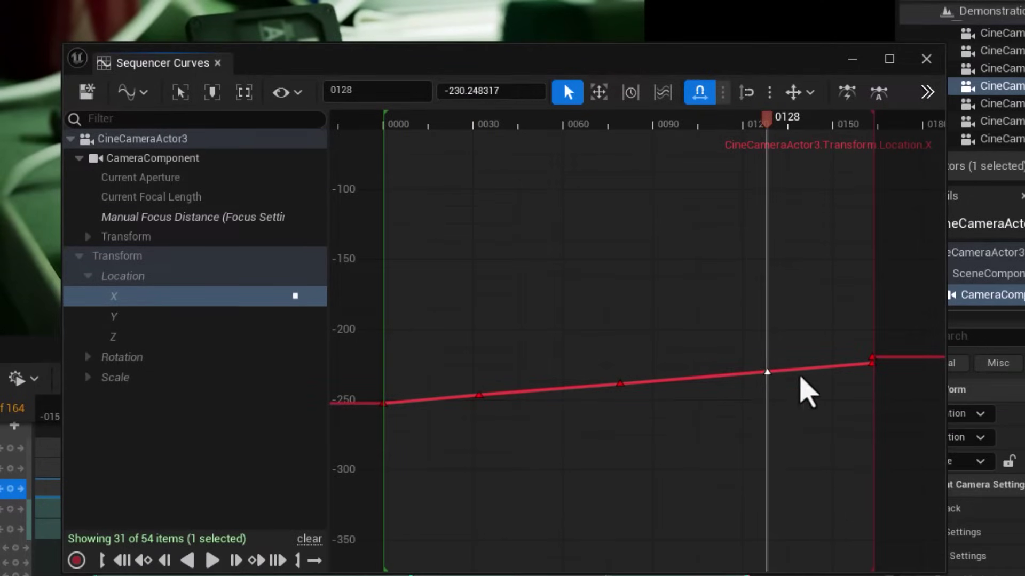
right_click(767, 373)
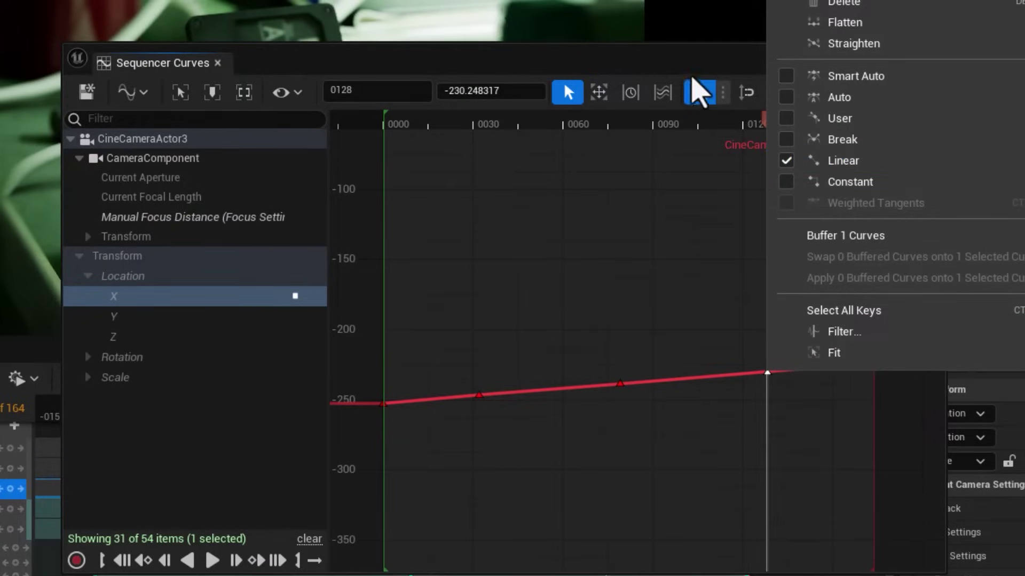
click(658, 68)
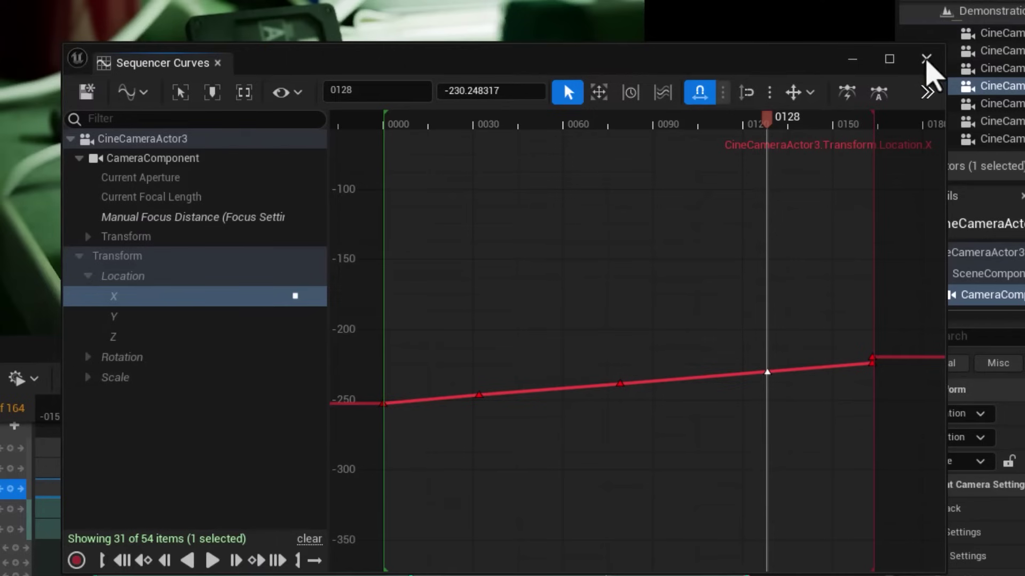
- Close the curve editor and play the shot forward from frame 0029 on the Transform track
click(926, 59)
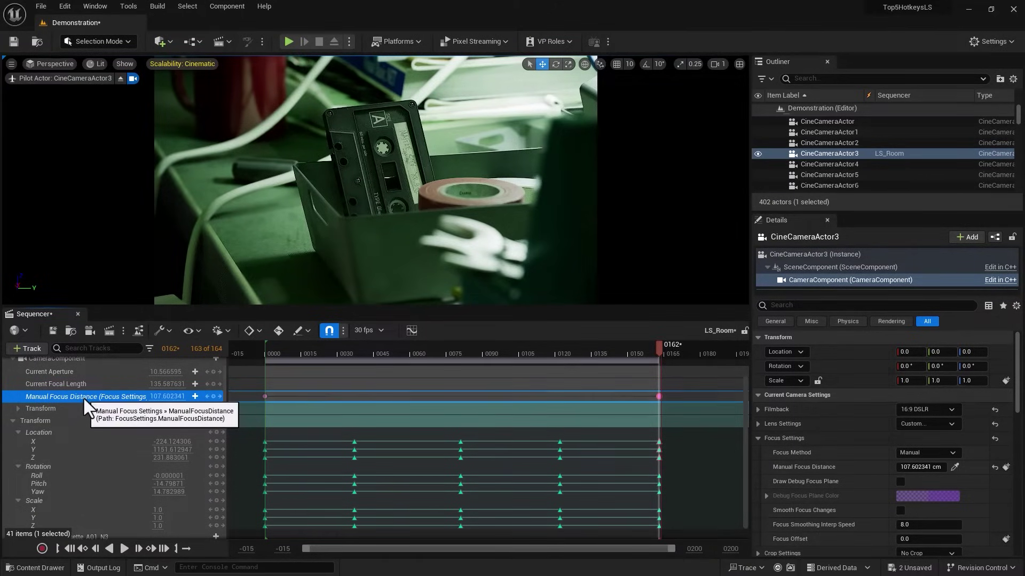
click(41, 421)
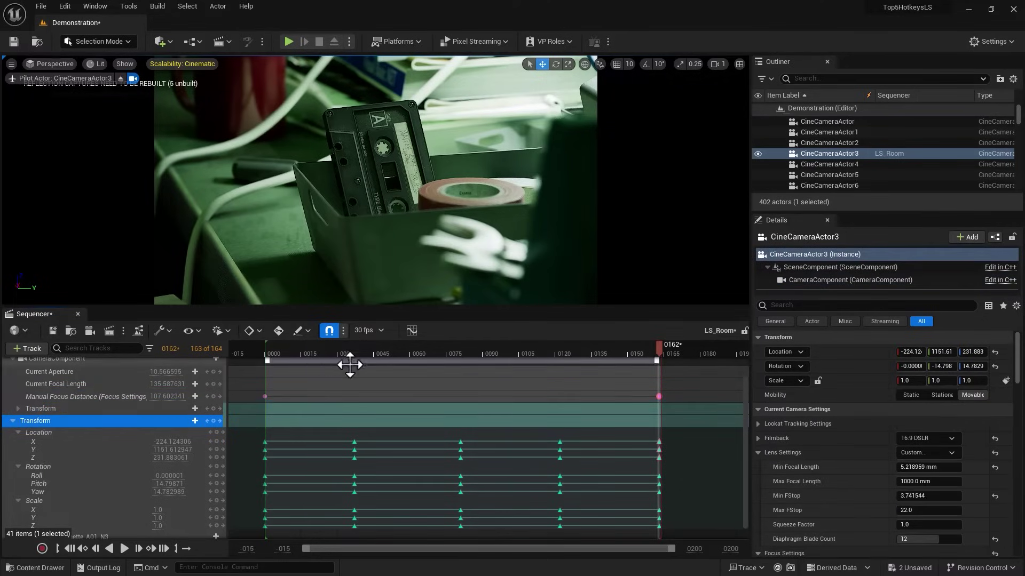
click(334, 352)
key(space)
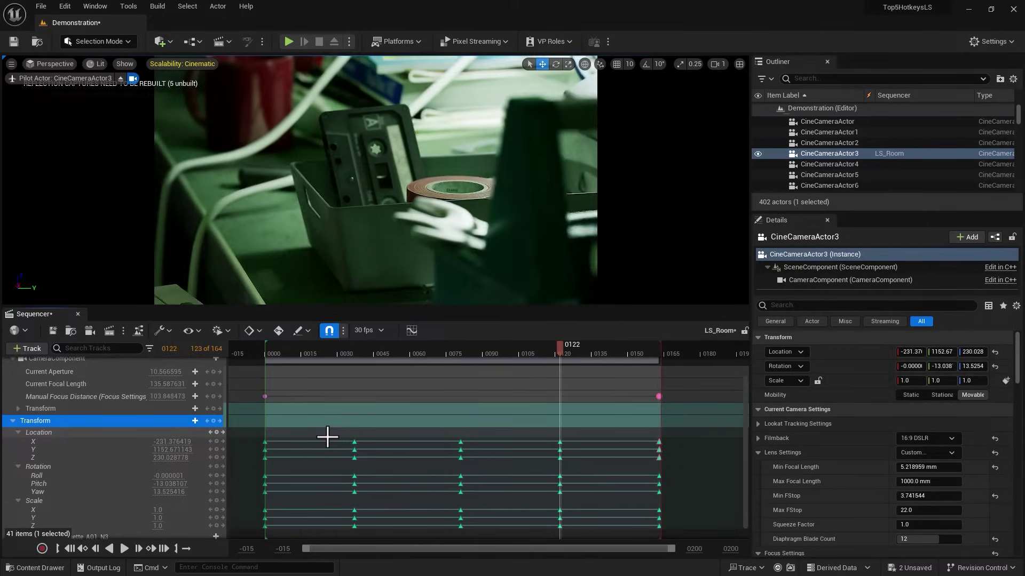
- Hop between the Transform keyframes from the shot start, ending on the key at frame 0037
key(Up)
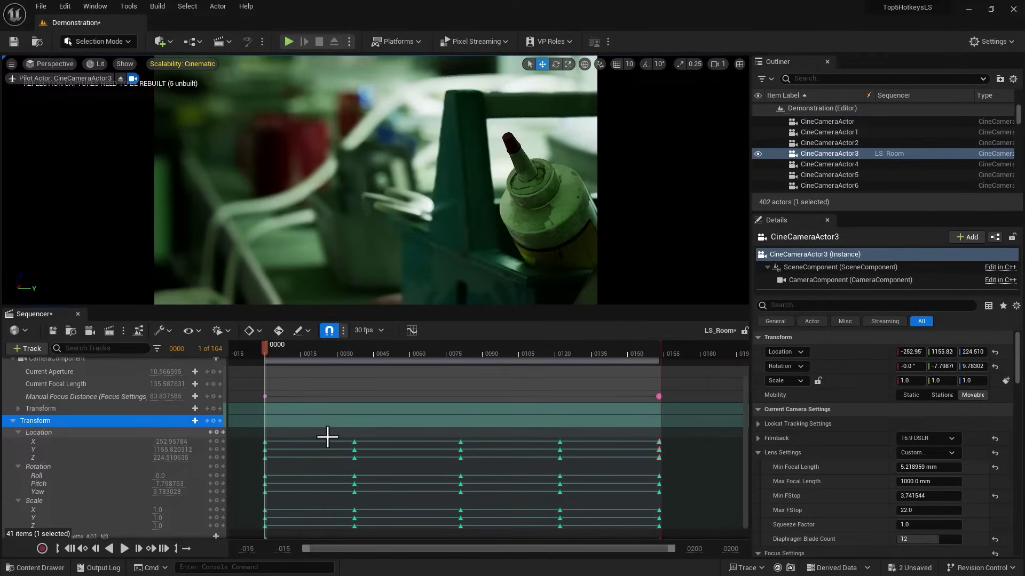
key(period)
key(period)
key(period)
key(period)
key(comma)
key(comma)
key(comma)
key(comma)
key(period)
key(period)
key(period)
key(period)
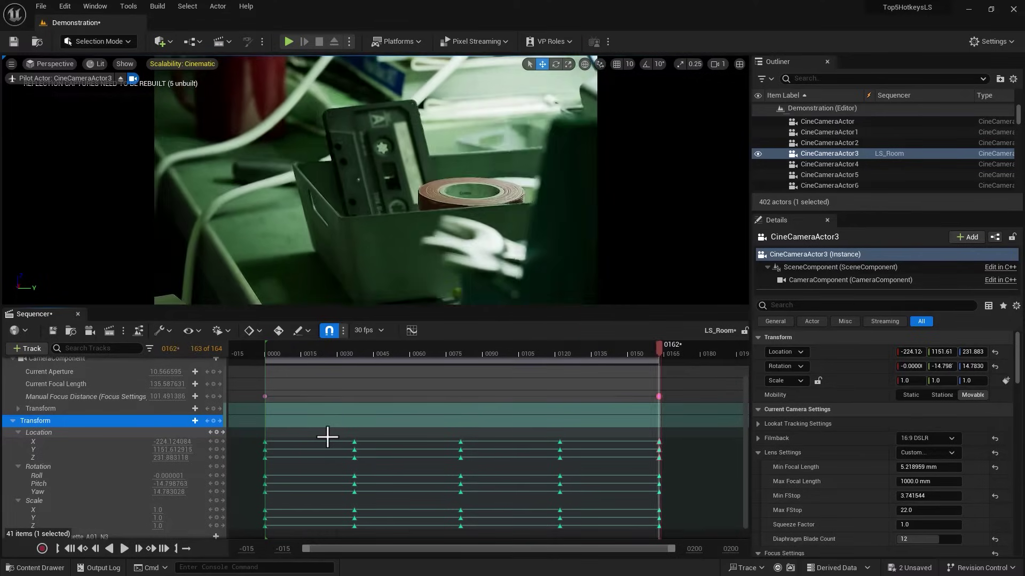
key(comma)
key(comma)
key(comma)
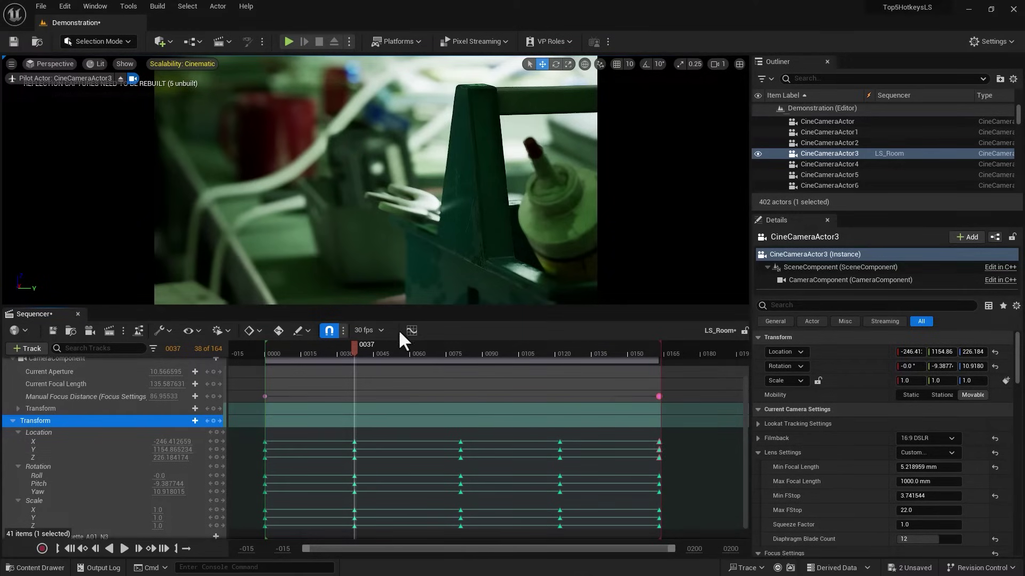
key(Up)
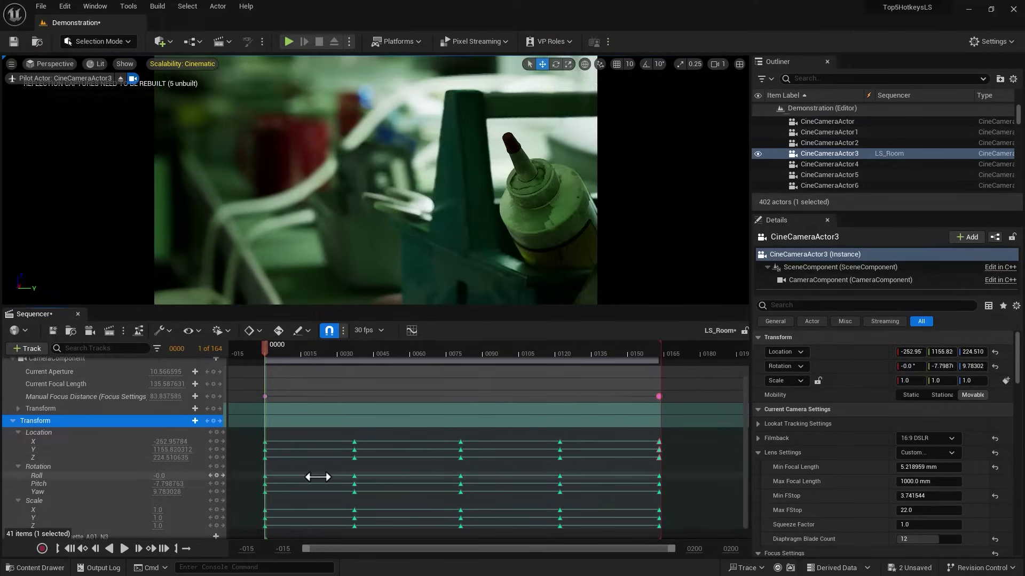
key(period)
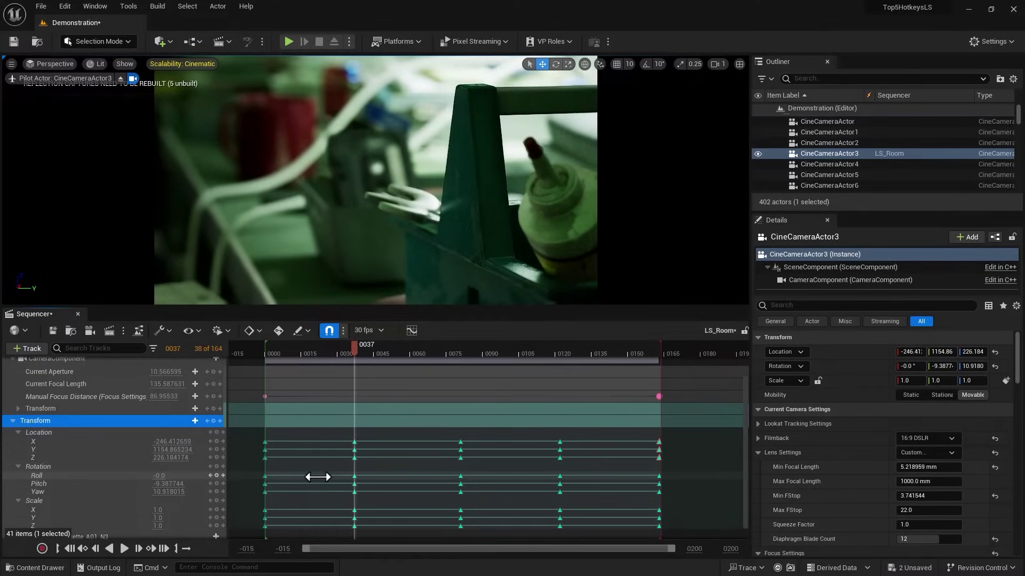
- On the Manual Focus Distance track, jump between shot start and end twice, ending at frame 0162
click(84, 397)
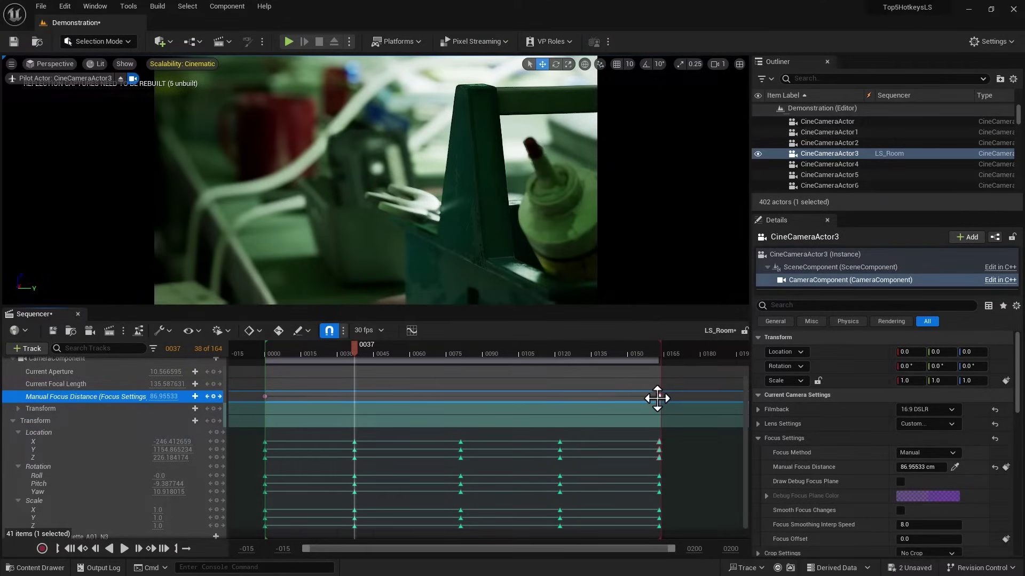
key(Up)
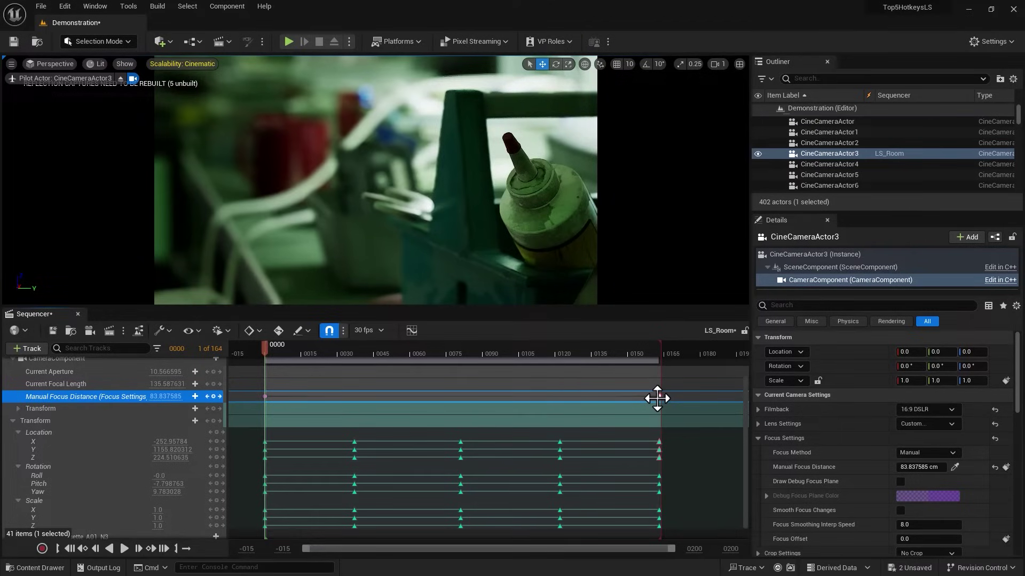
key(Down)
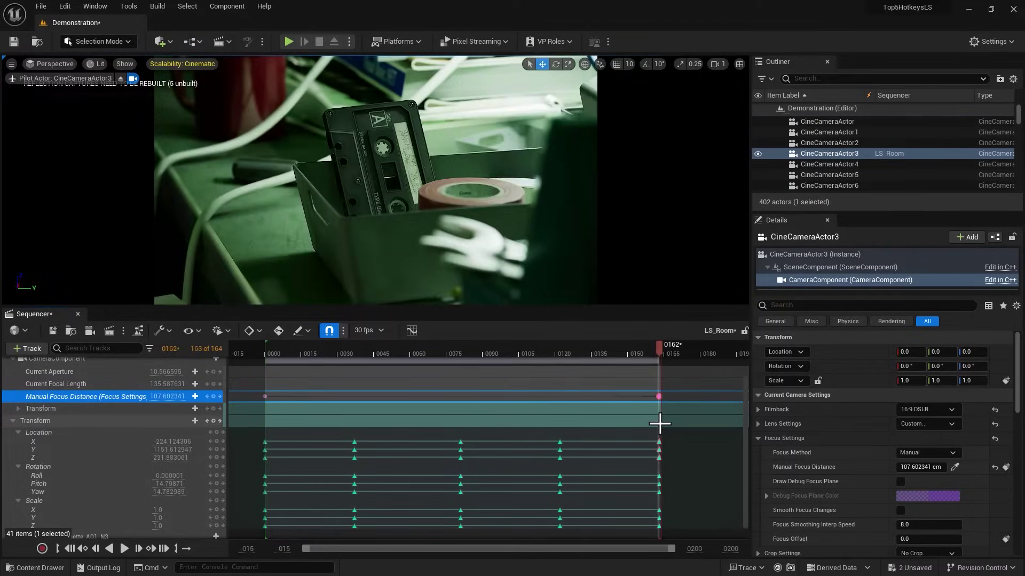
key(Up)
key(Down)
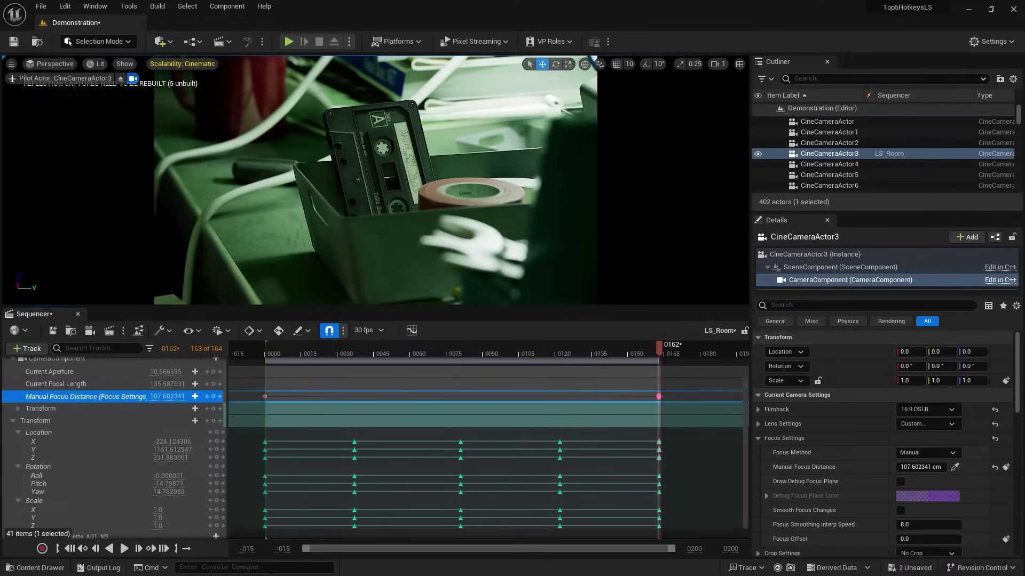
- Put the playhead at frame 0133 and step back and forward one frame at a time
click(587, 345)
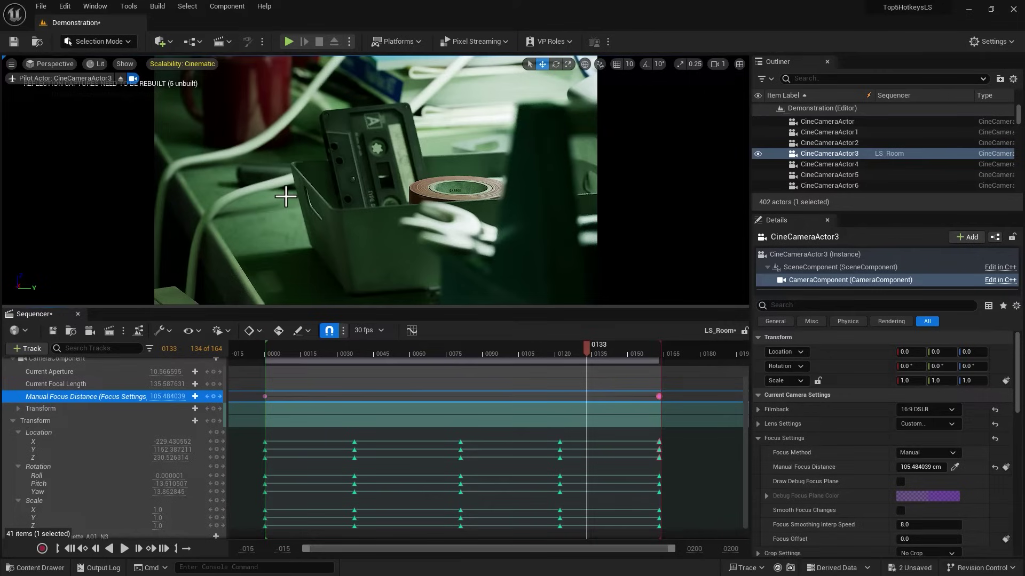
key(Left)
key(Left)
key(Left)
key(Left)
key(Left)
key(Left)
key(Left)
key(Left)
key(Left)
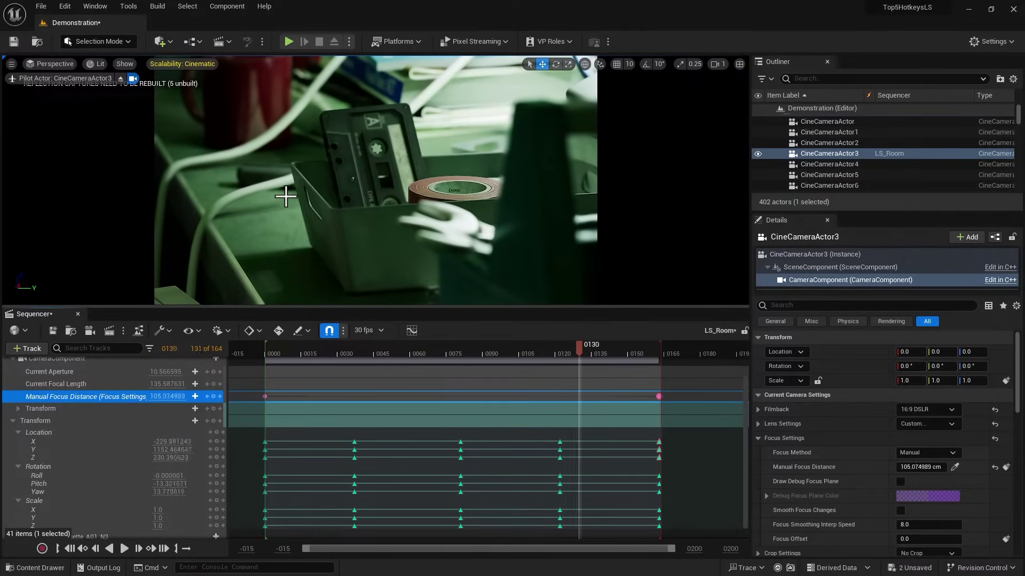
key(Left)
key(Left)
key(Left)
key(Left)
key(Left)
key(Left)
key(Left)
key(Left)
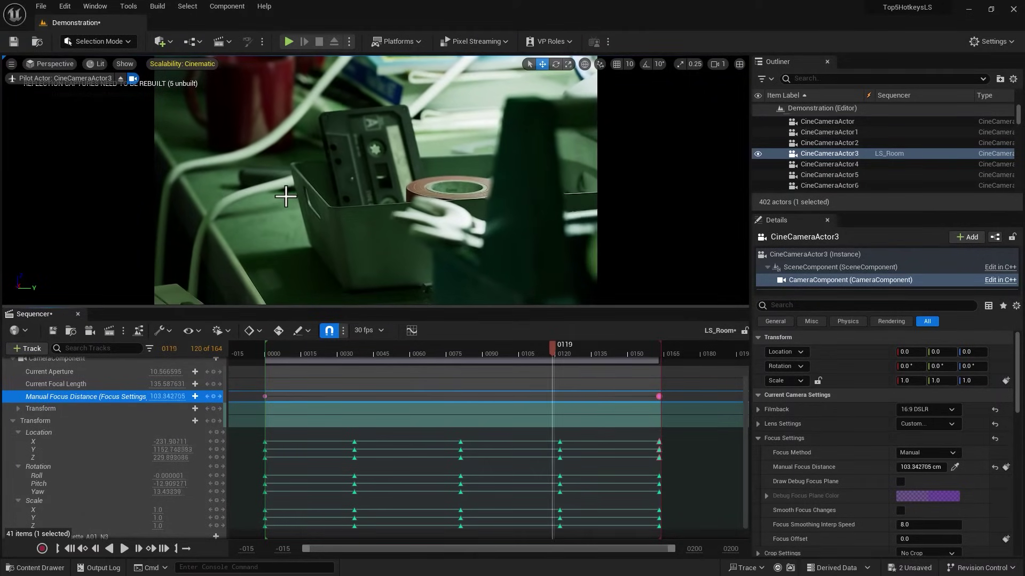
key(Right)
key(Right)
key(Right)
key(Right)
key(Right)
key(Right)
key(Right)
key(Right)
key(Right)
key(Right)
key(Right)
key(Right)
key(Right)
key(Right)
key(Right)
key(Right)
key(Right)
key(Right)
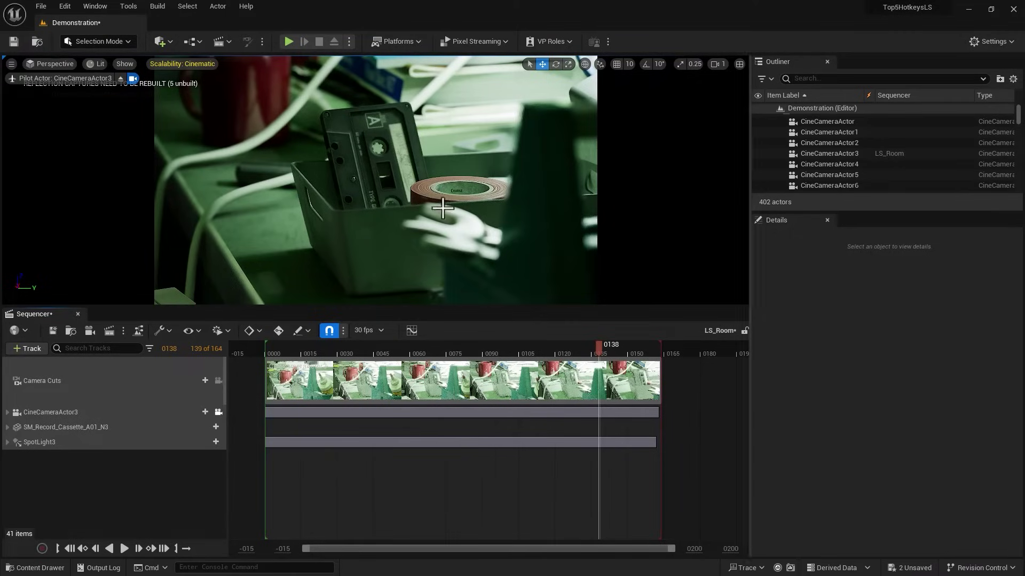
- Select the SM_OfficeTape_C01_N2 tape reel and add it to LS_Room with Ctrl+Shift+A
click(426, 196)
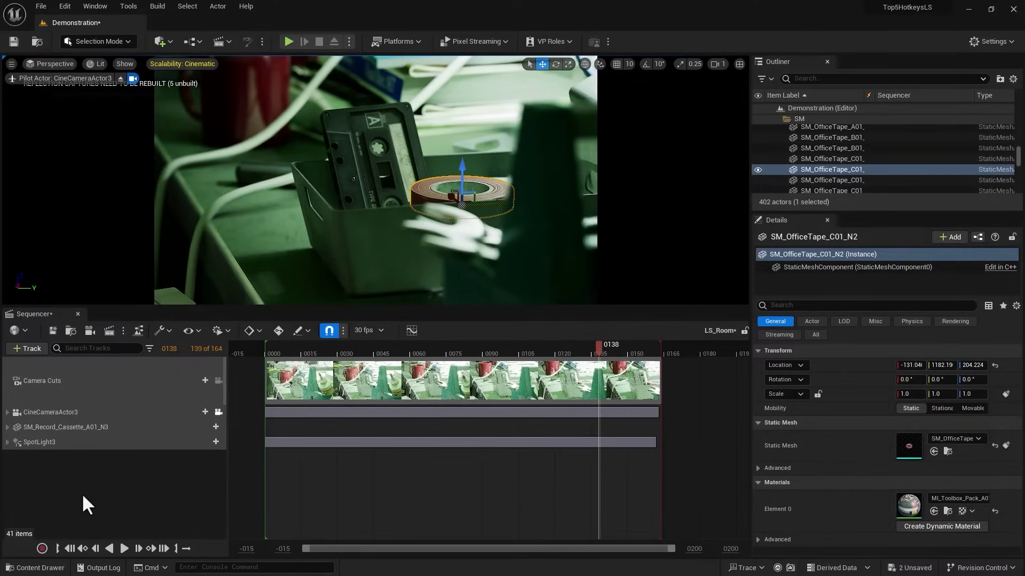
click(845, 169)
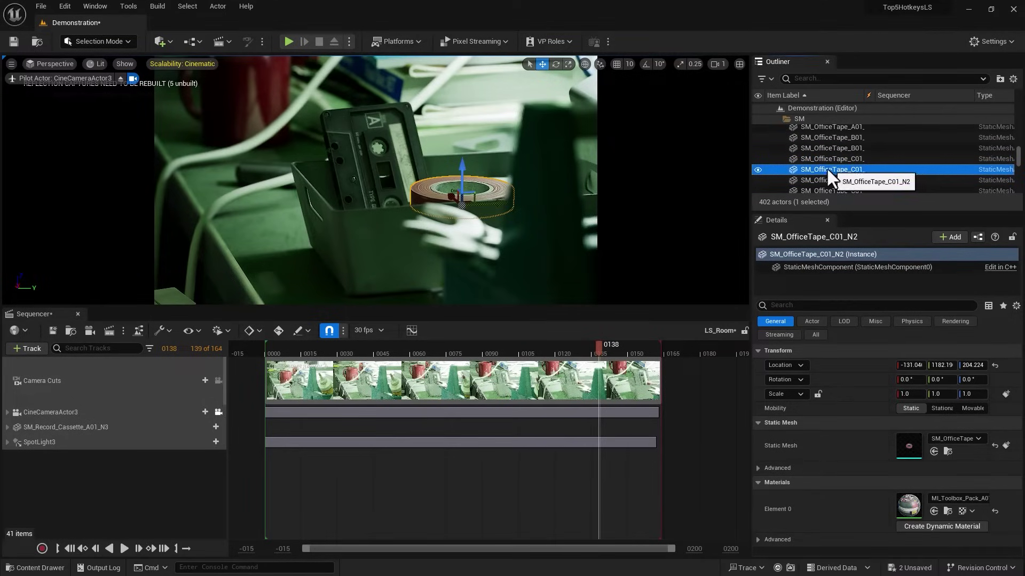
scroll(828, 124, down, 5)
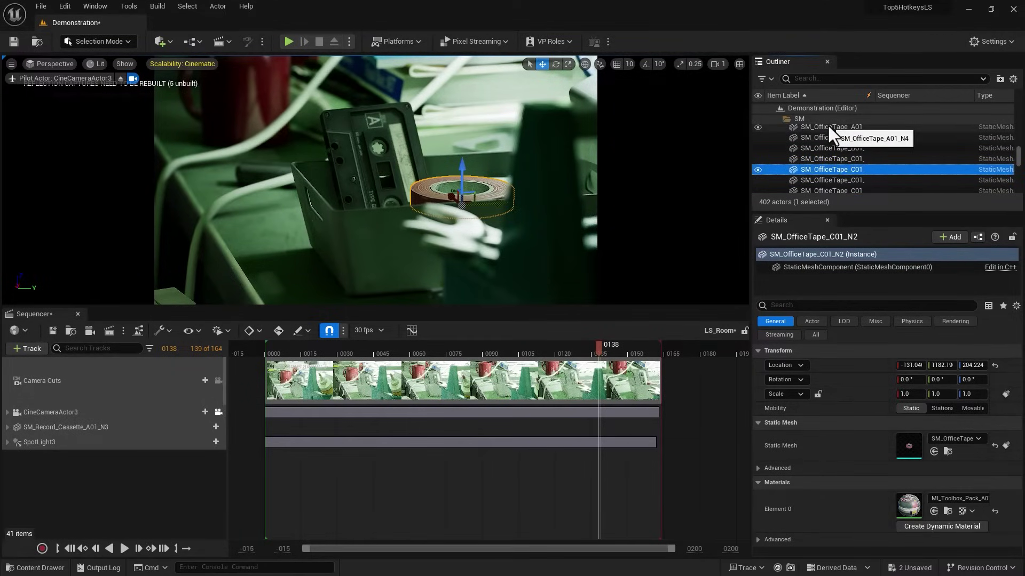
key(ctrl+a)
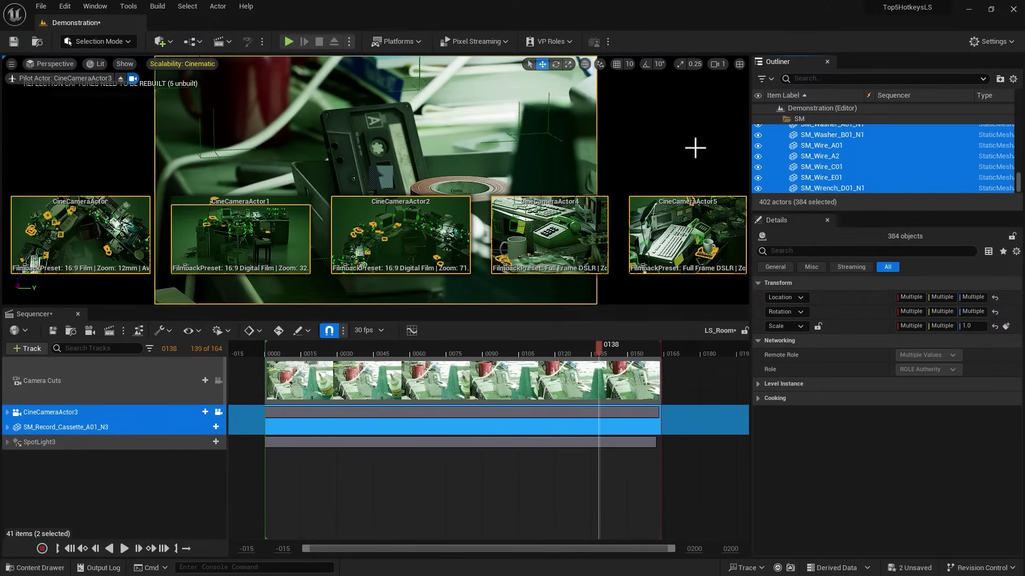
click(410, 189)
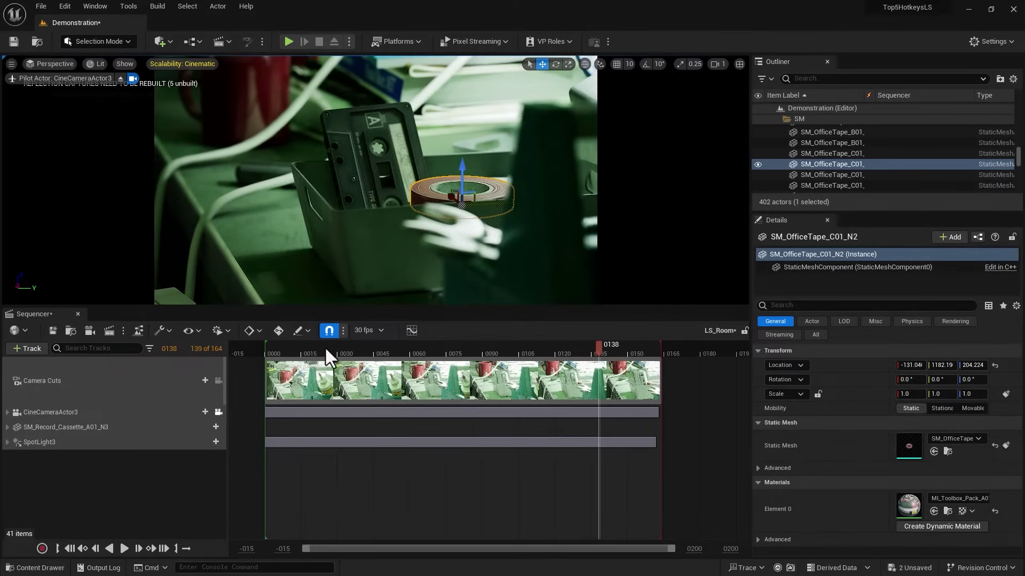
drag(325, 347, 562, 359)
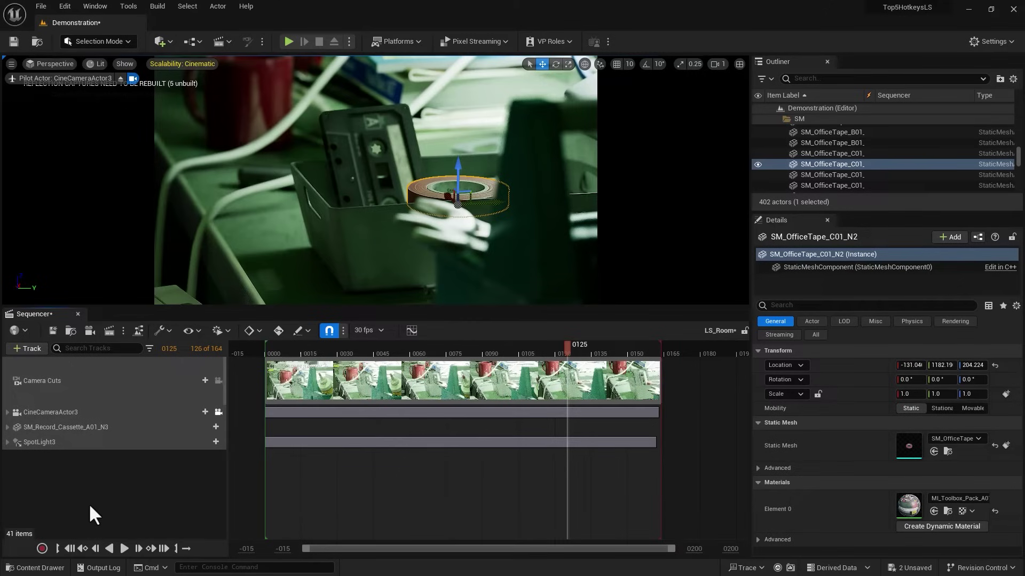
key(ctrl+shift+a)
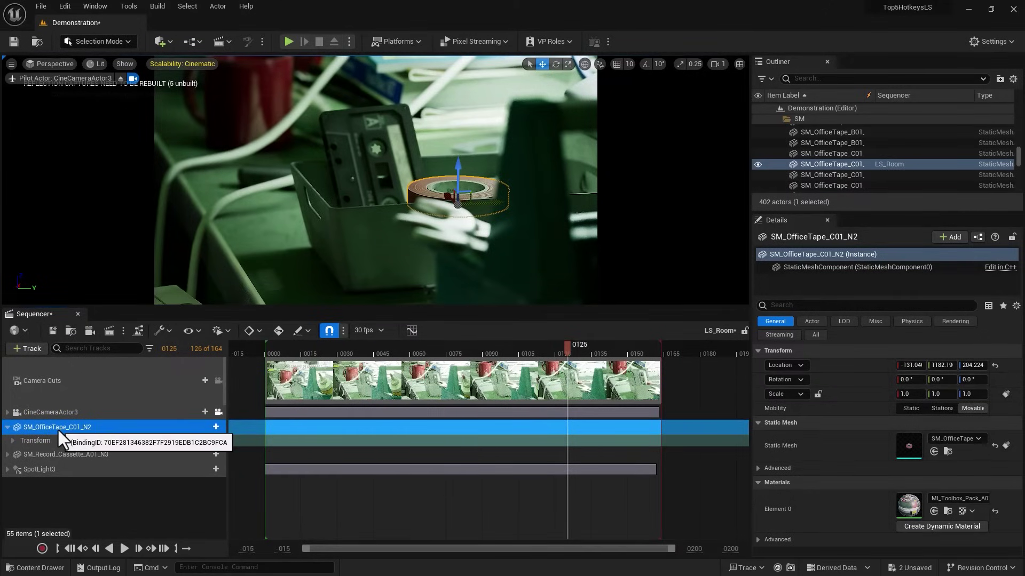
- Expand the tape's Transform track and jump the playhead to exact frame 20
click(12, 440)
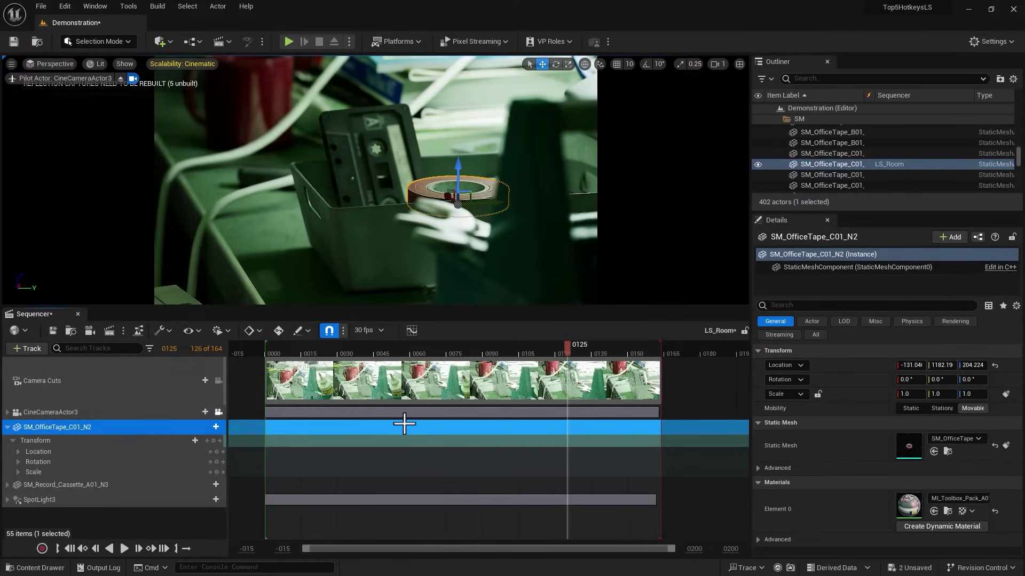
drag(567, 348, 468, 348)
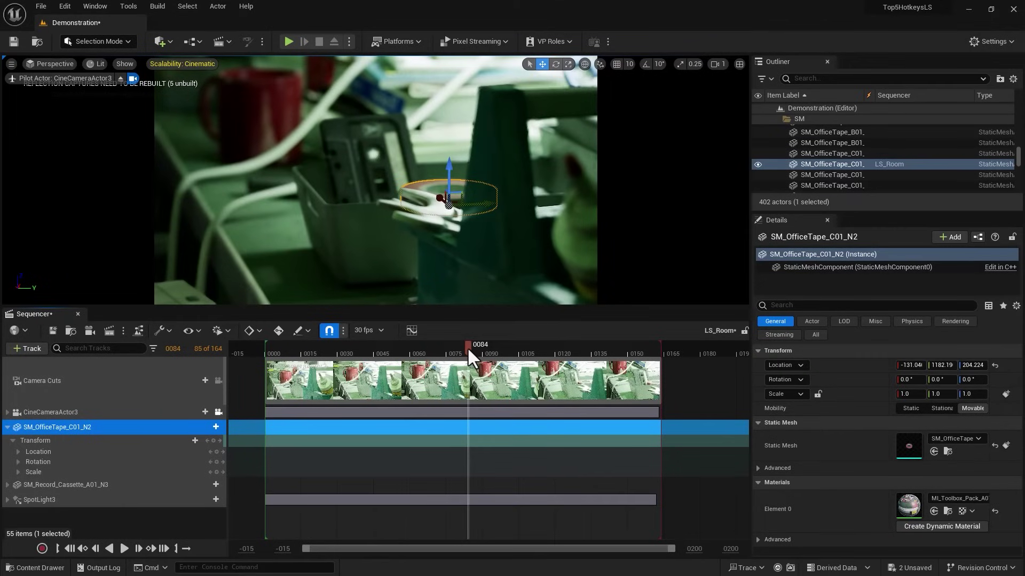
key(ctrl+t)
text(20)
key(Return)
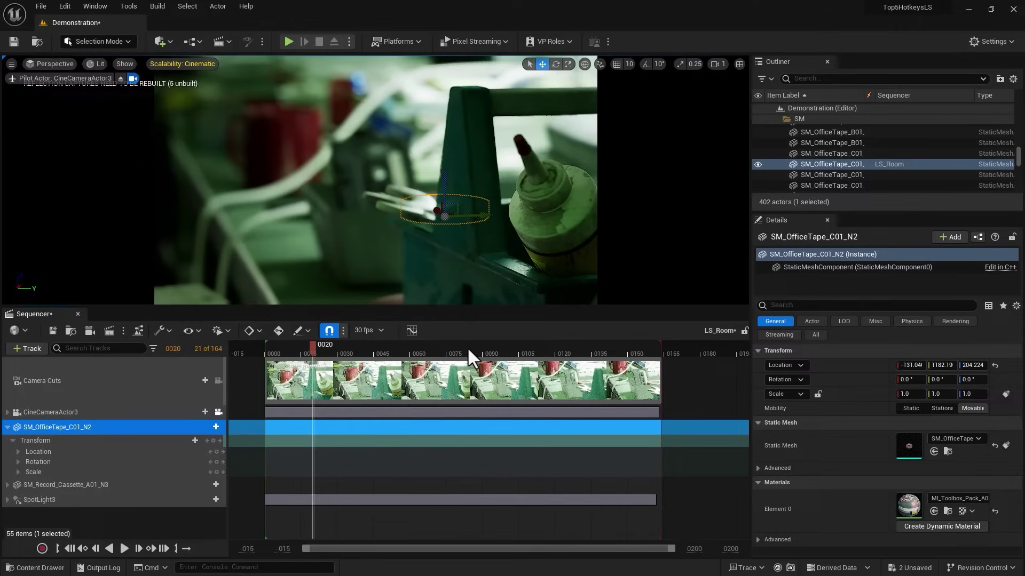
- Jump the playhead to exact frames 50 and 100, then back to frame 1
key(ctrl+t)
text(50)
key(Return)
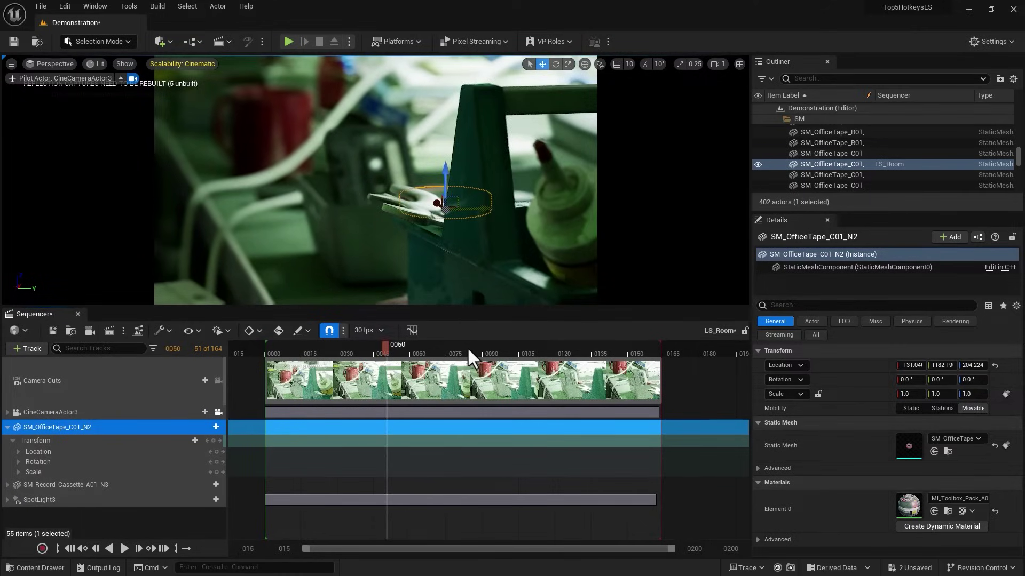
key(ctrl+t)
text(100)
key(Return)
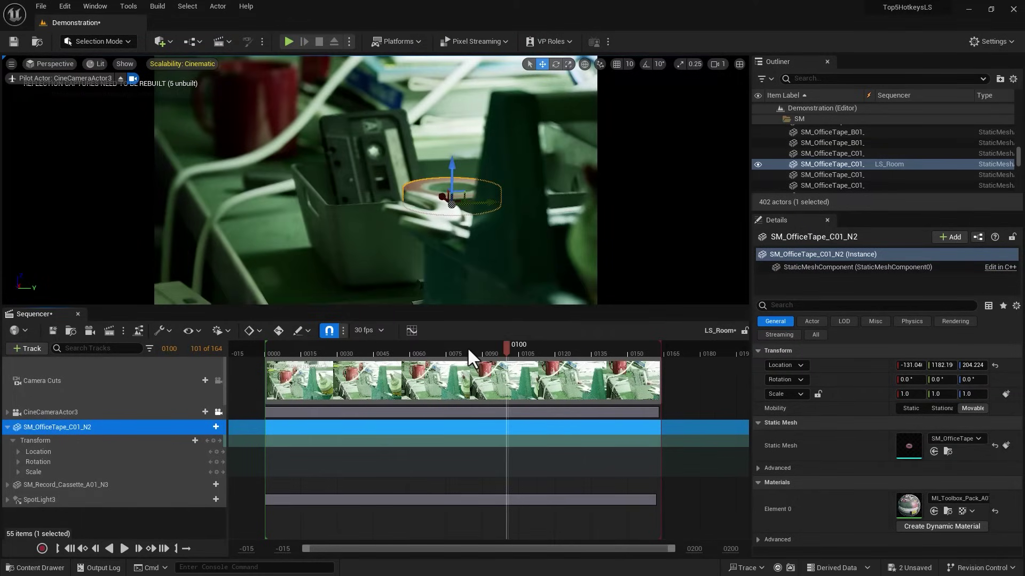
key(ctrl+t)
text(1)
key(Return)
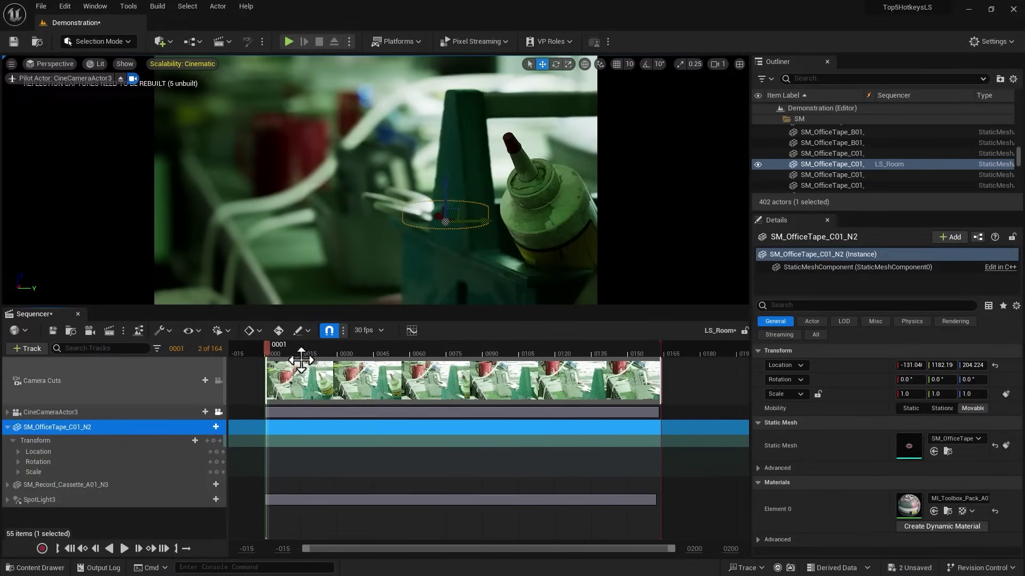
- Play and pause the shot through frames 34 and 67, then advance the playhead to frame 0109
key(space)
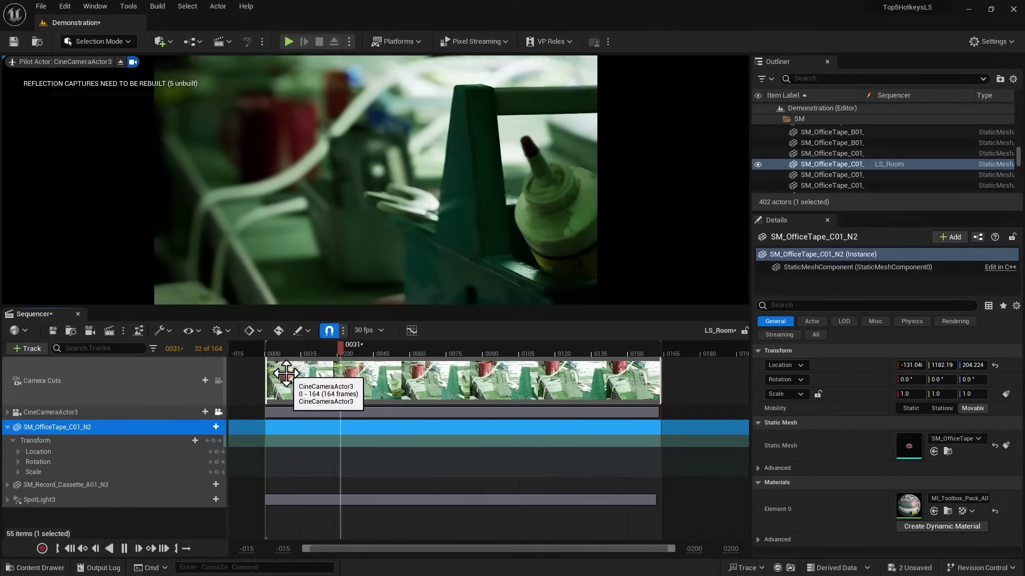
key(space)
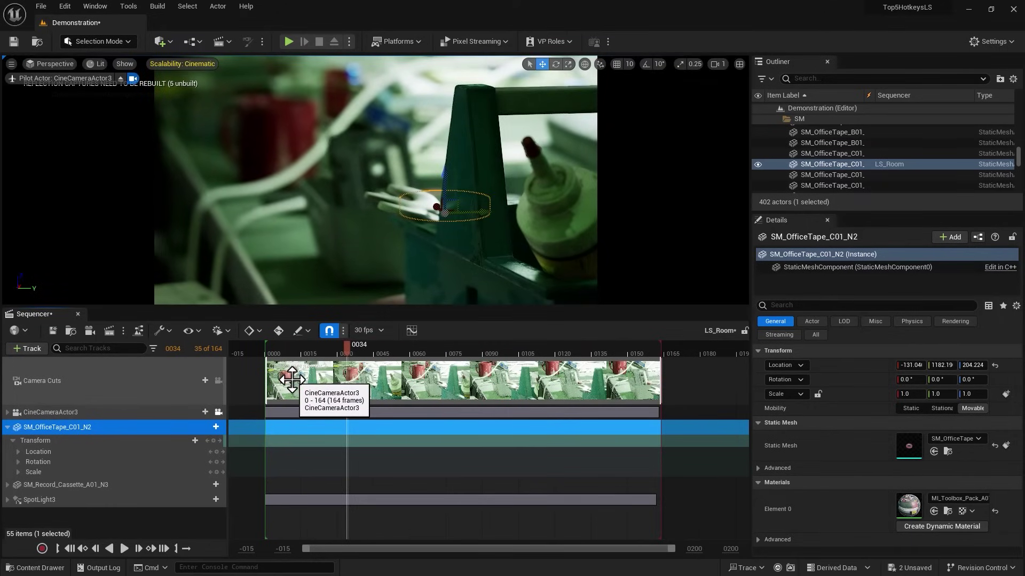
key(space)
key(space)
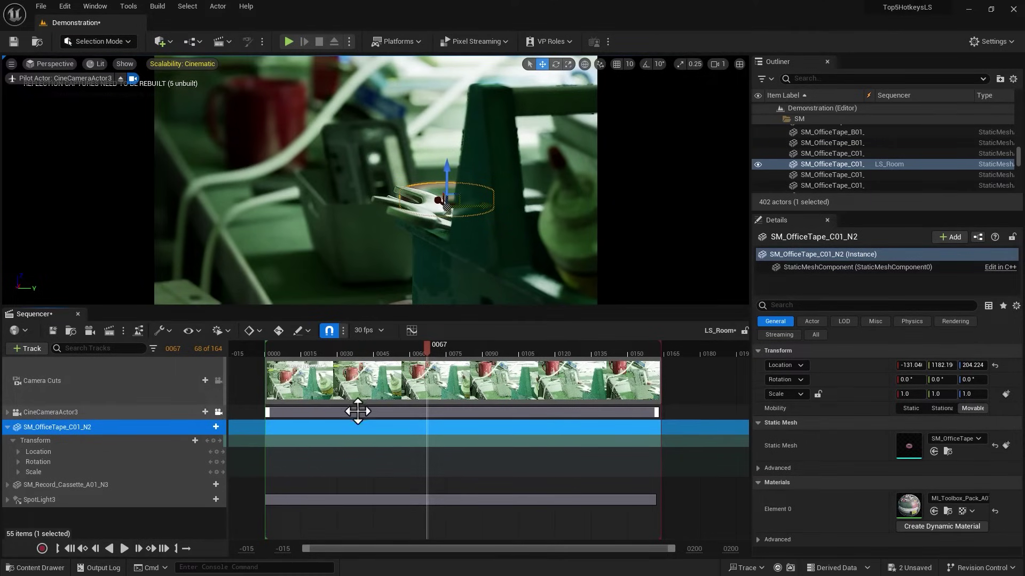
key(ctrl+Right)
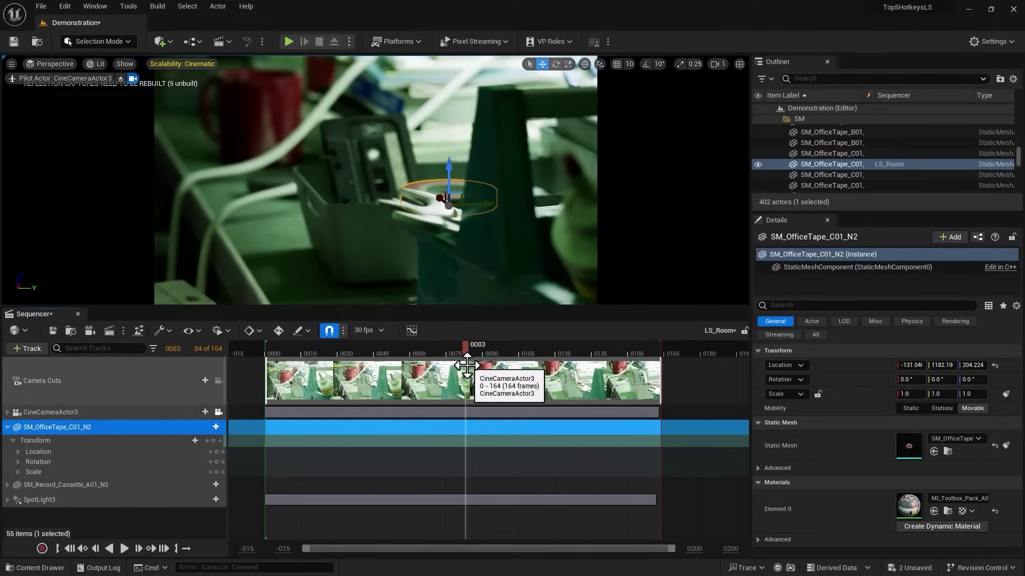
key(Right)
key(Right)
key(Right)
key(Right)
key(Right)
key(Right)
key(Right)
key(Right)
key(Right)
key(Right)
key(Right)
key(Right)
key(Right)
key(Right)
key(Right)
key(Right)
key(Right)
key(Right)
key(Right)
key(Right)
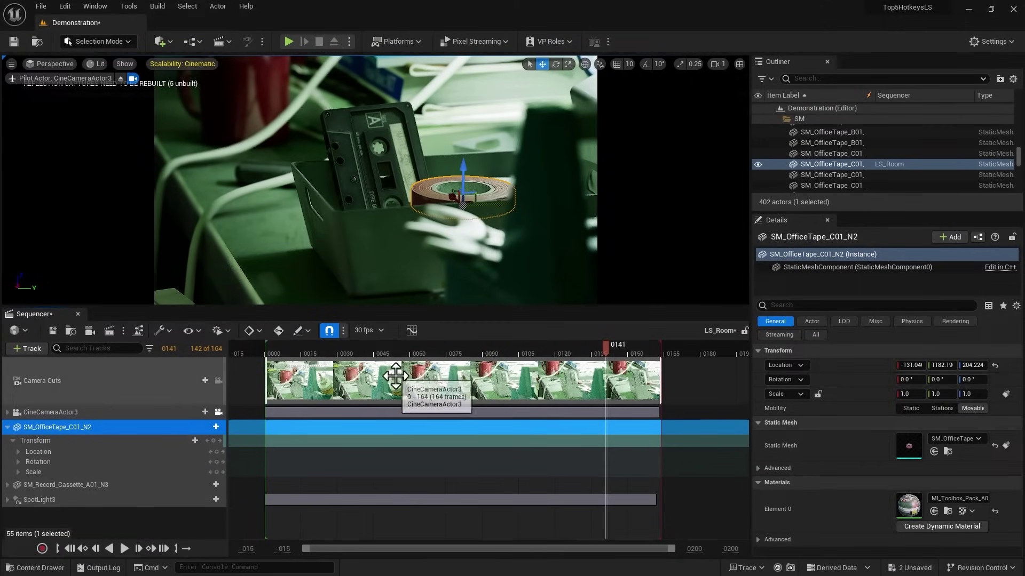
- Set the playback range to start near frame 17 and end at frame 127
click(321, 351)
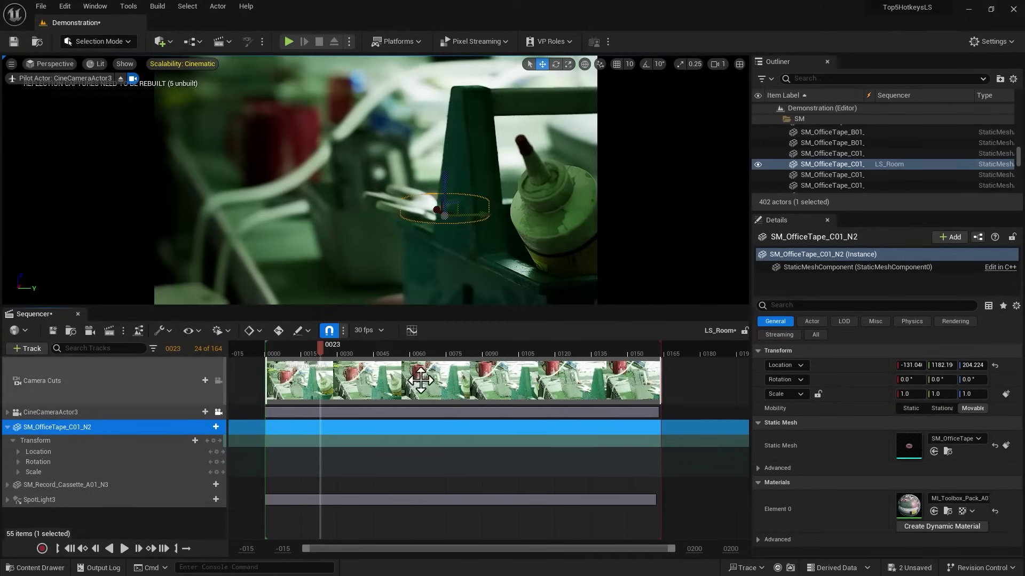
key([)
click(552, 352)
click(572, 353)
key(])
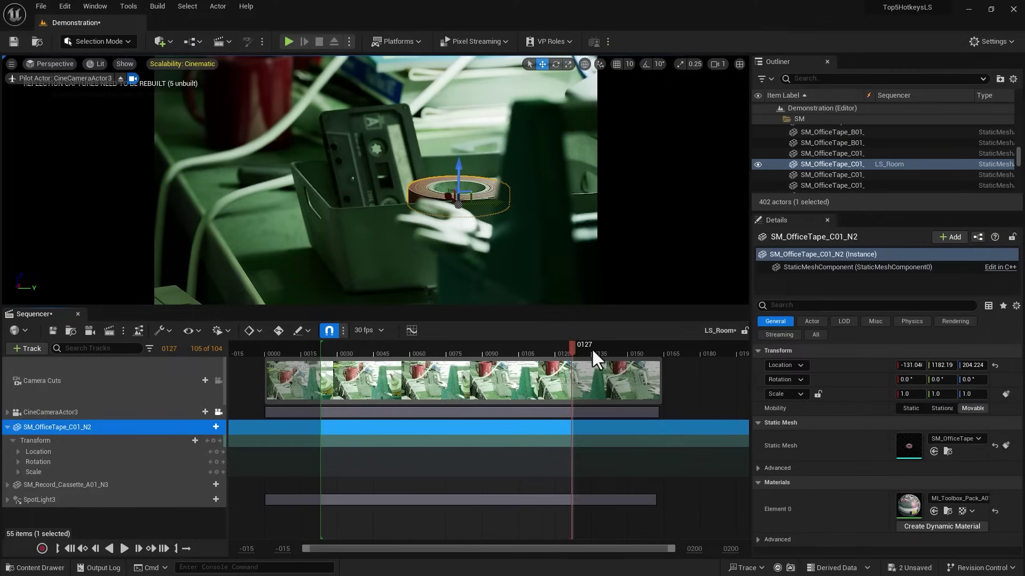
- Reset the playback range to run from frame 95 to frame 162
click(495, 351)
key([)
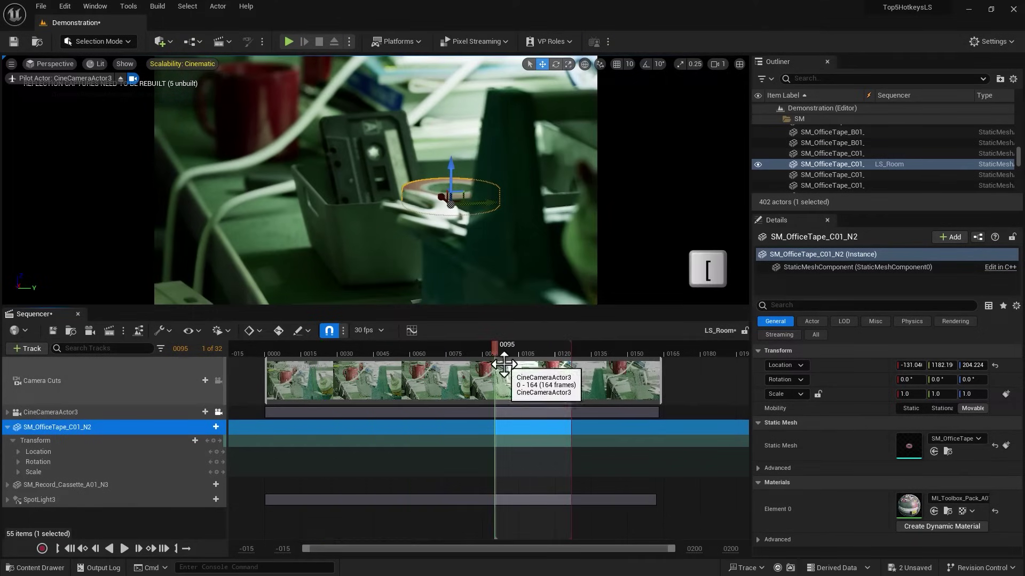
drag(662, 350, 657, 350)
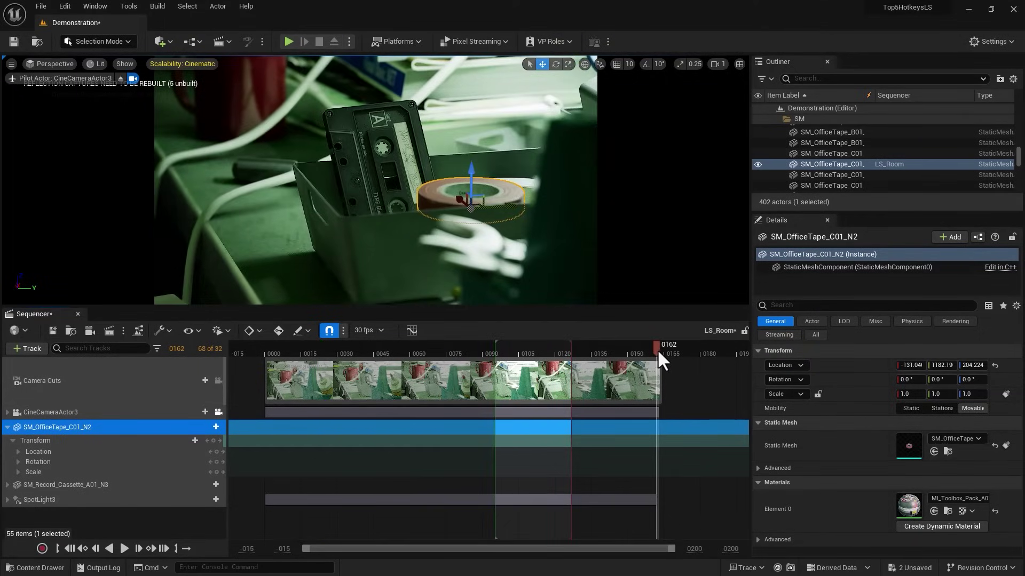
key(])
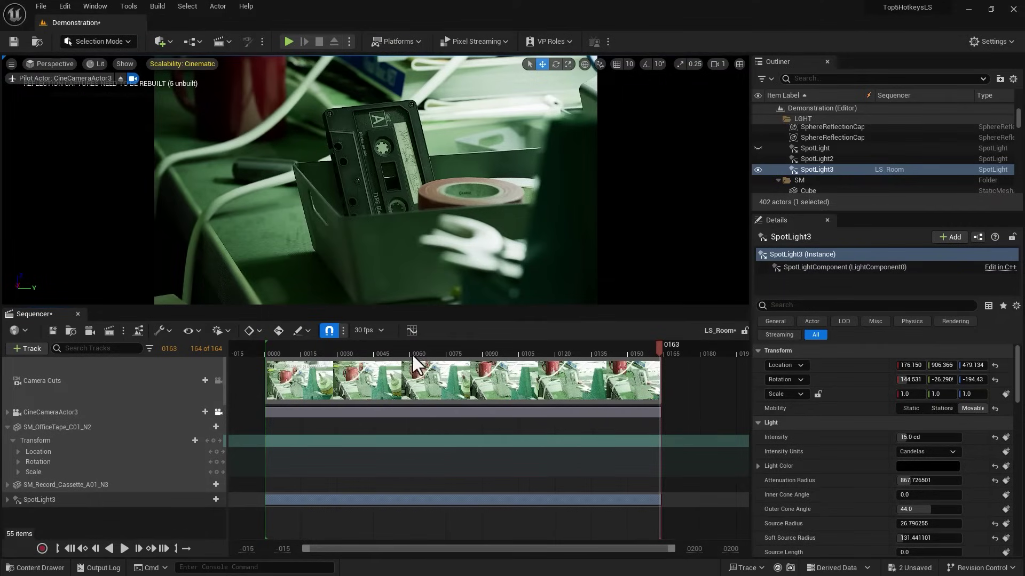
- Mark a selection range from frame 66 to frame 144
drag(329, 351, 453, 359)
key(Left)
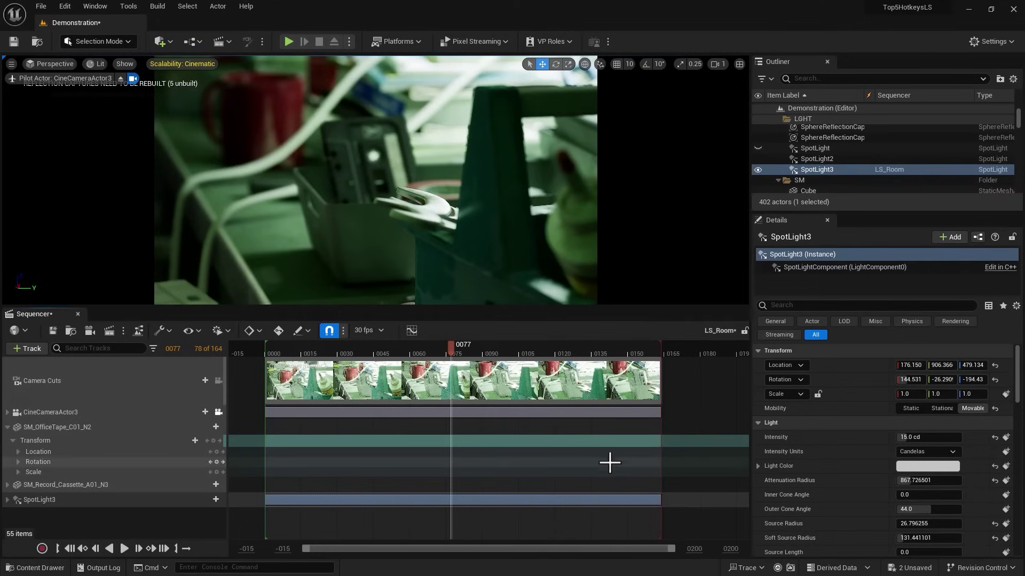
click(425, 353)
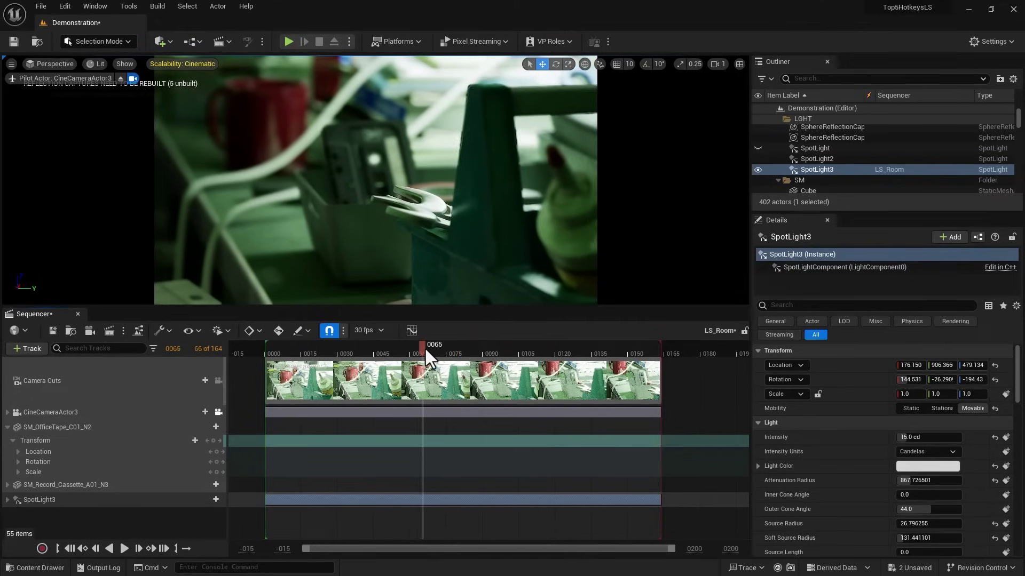
drag(436, 358, 613, 349)
key(m)
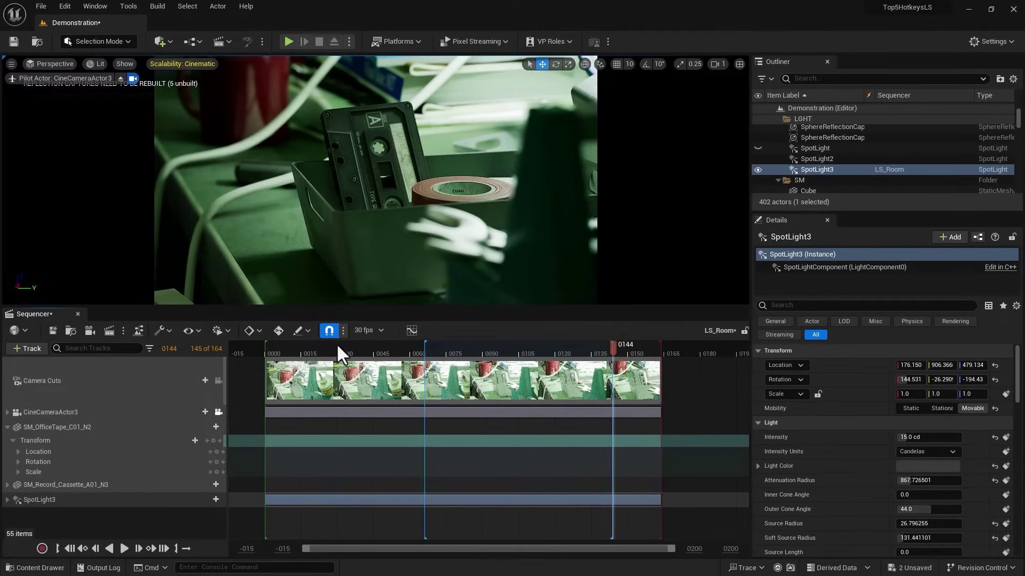
- Play the shot from the start and stop at frame 152
click(274, 349)
key(space)
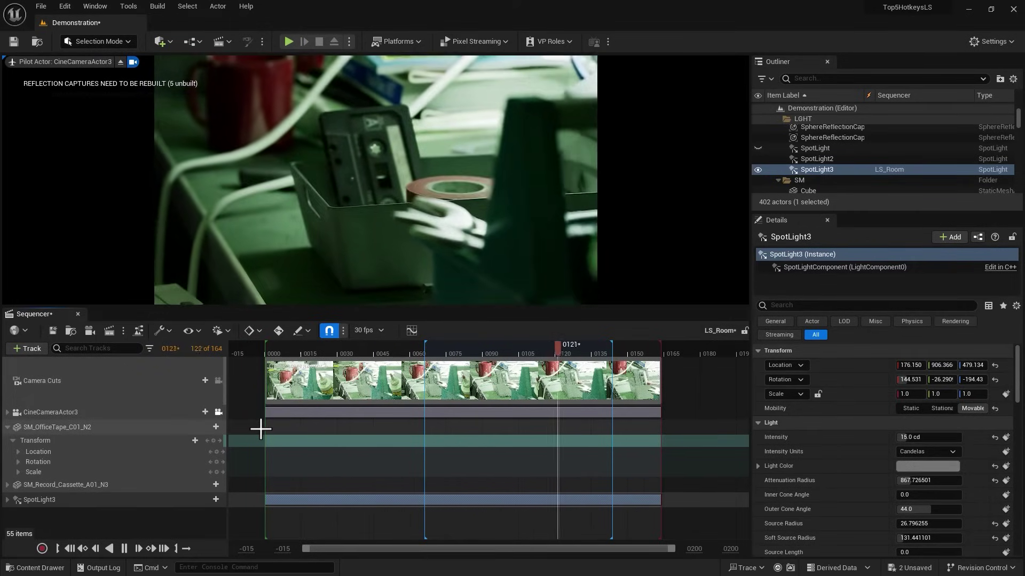
key(space)
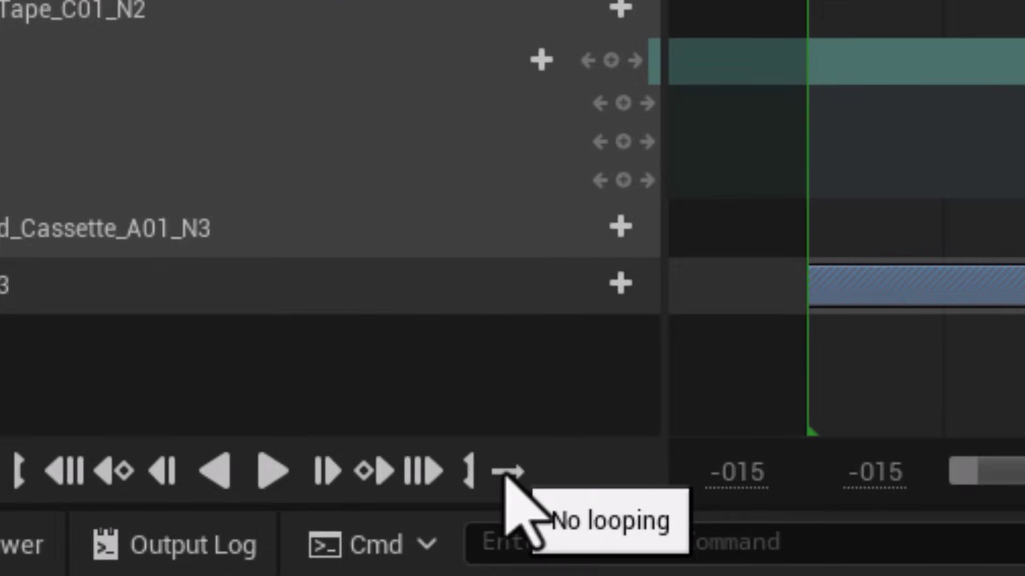
- Switch looping to the selection range and play the 66–144 section, stopping at frame 123
click(508, 472)
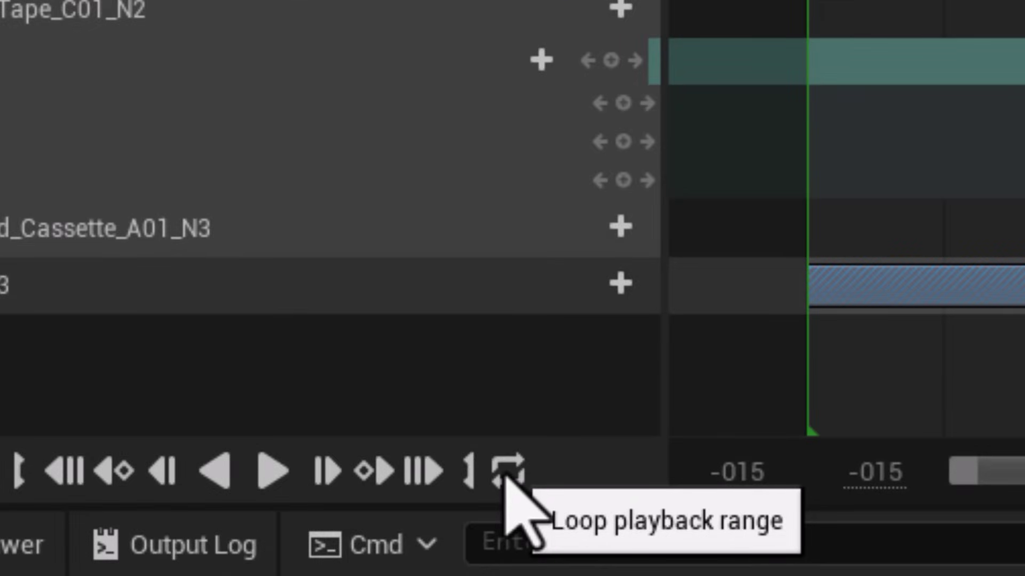
click(508, 472)
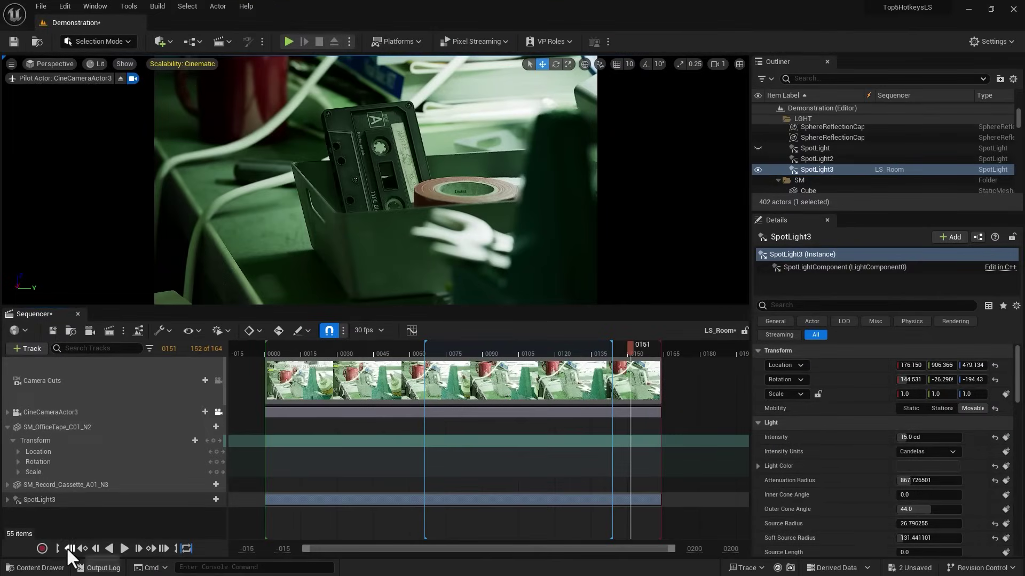
click(67, 540)
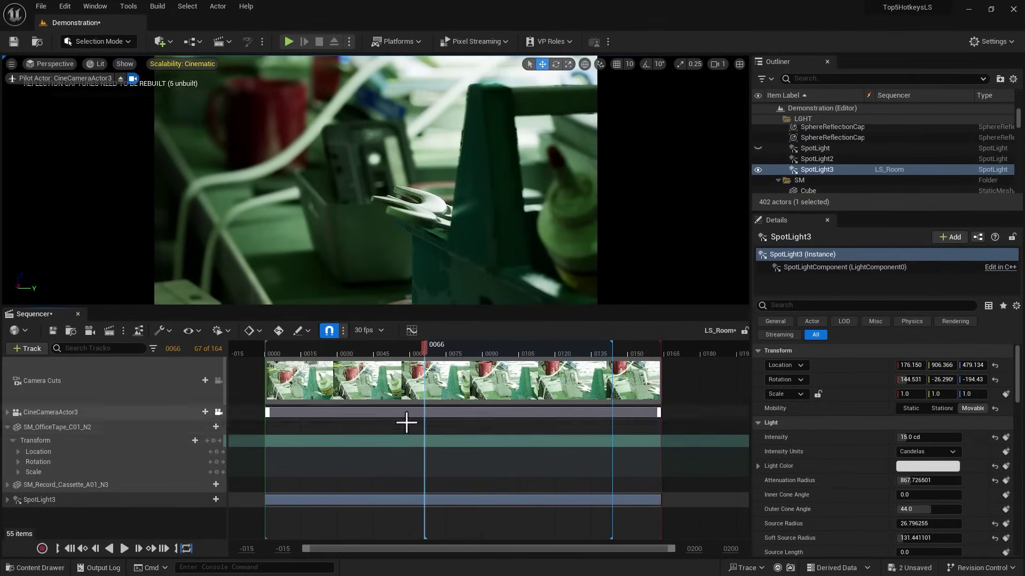
click(124, 549)
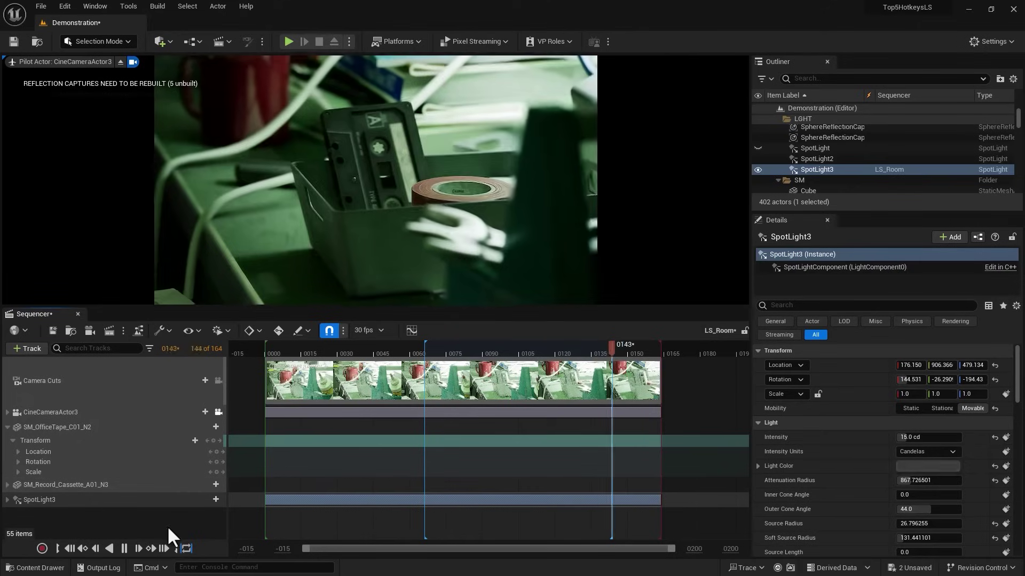
key(space)
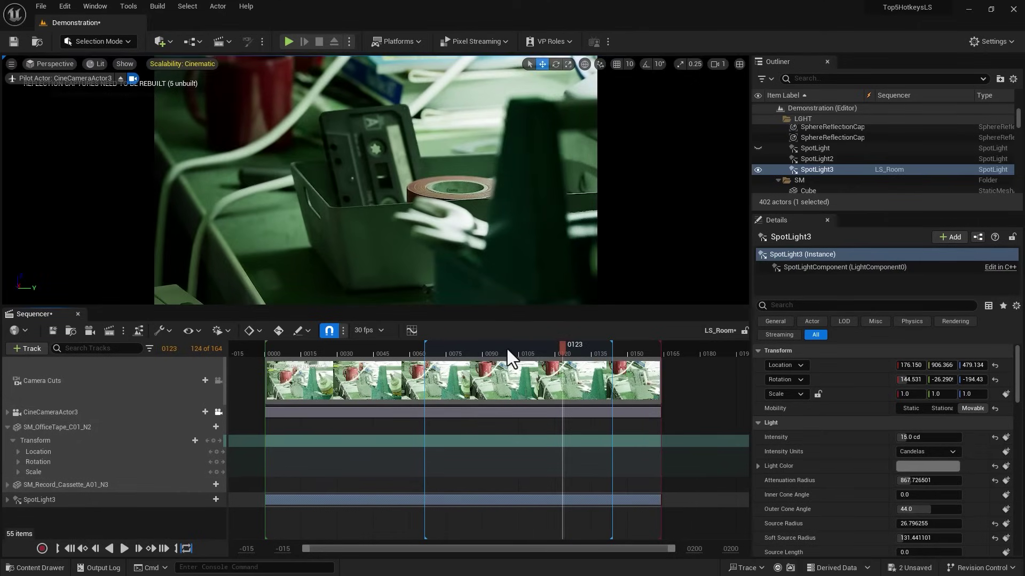
- Clear the selection range from the ruler menu and move the playhead back to frame 20
right_click(426, 344)
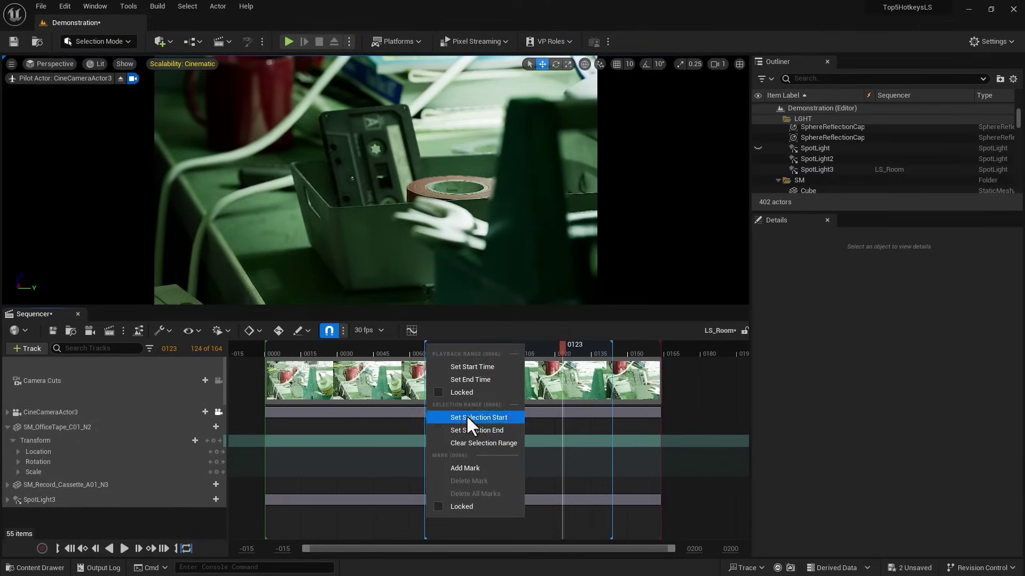
click(475, 442)
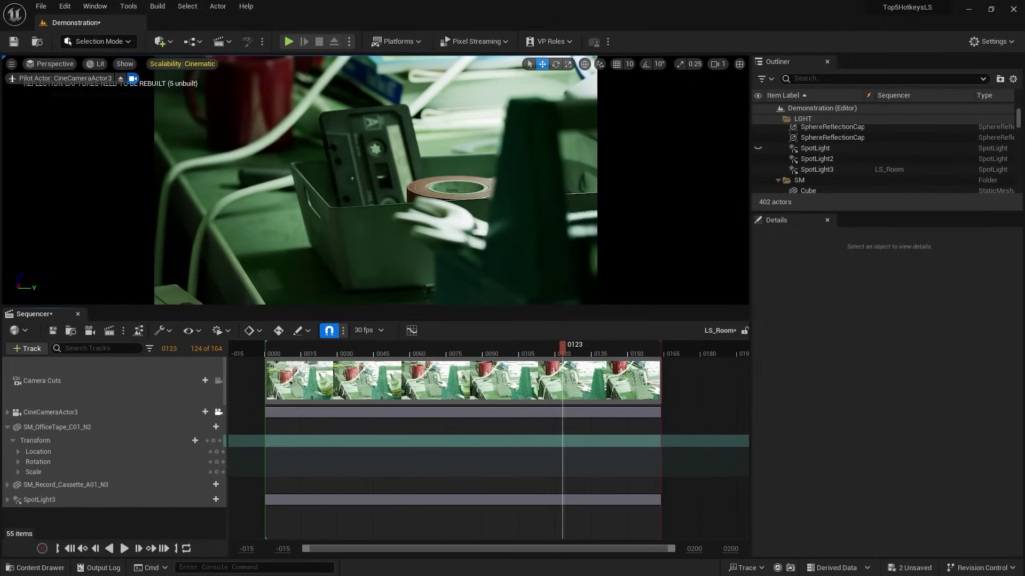
mouse_move(299, 345)
mouse_down()
mouse_move(312, 346)
mouse_move(283, 351)
mouse_move(554, 347)
mouse_move(283, 350)
mouse_up()
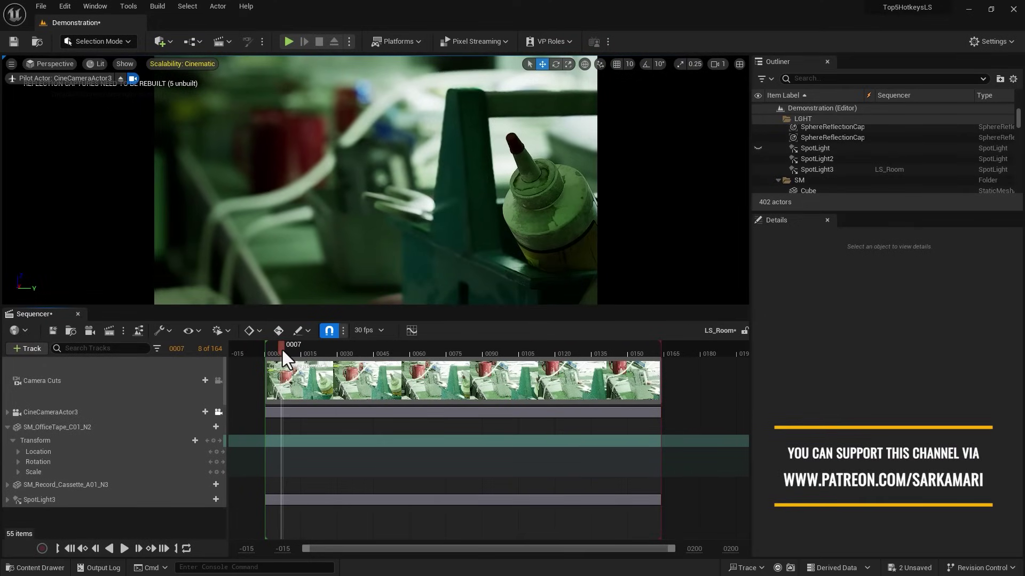
- Add a mark at frame 0010 and rename its label from A to 'Music starts here'
drag(278, 345, 291, 350)
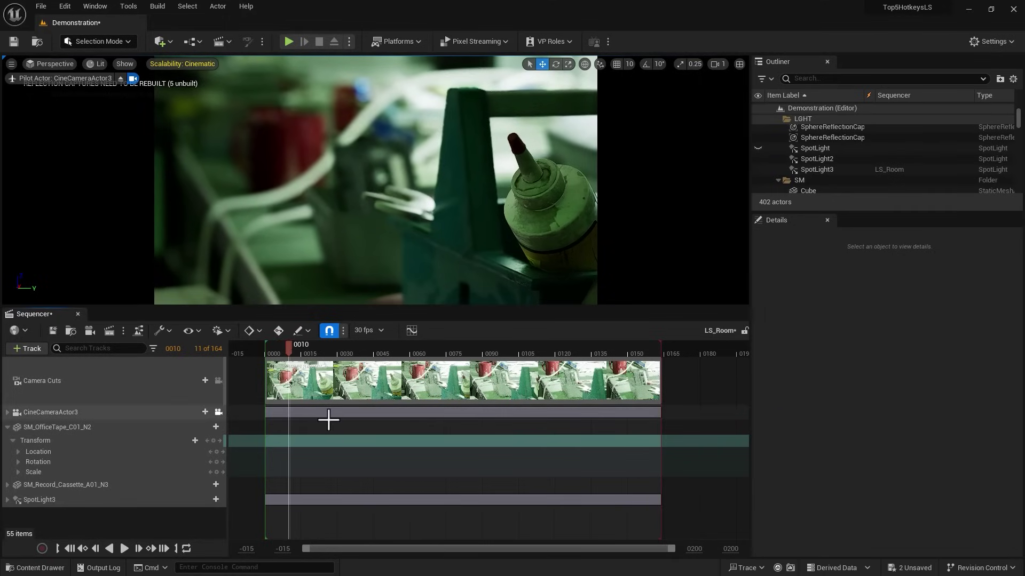
key(m)
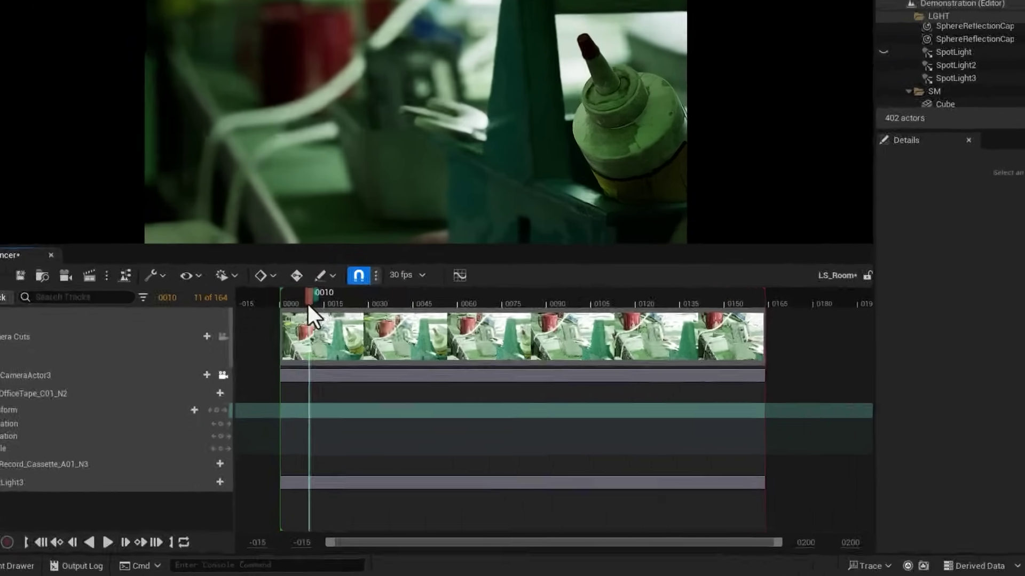
drag(289, 351, 310, 355)
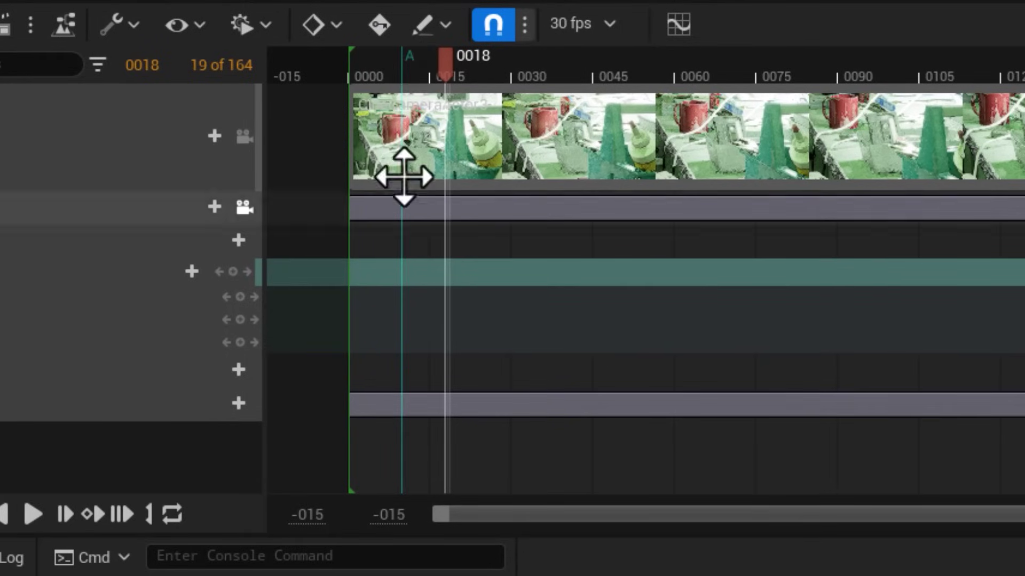
right_click(409, 58)
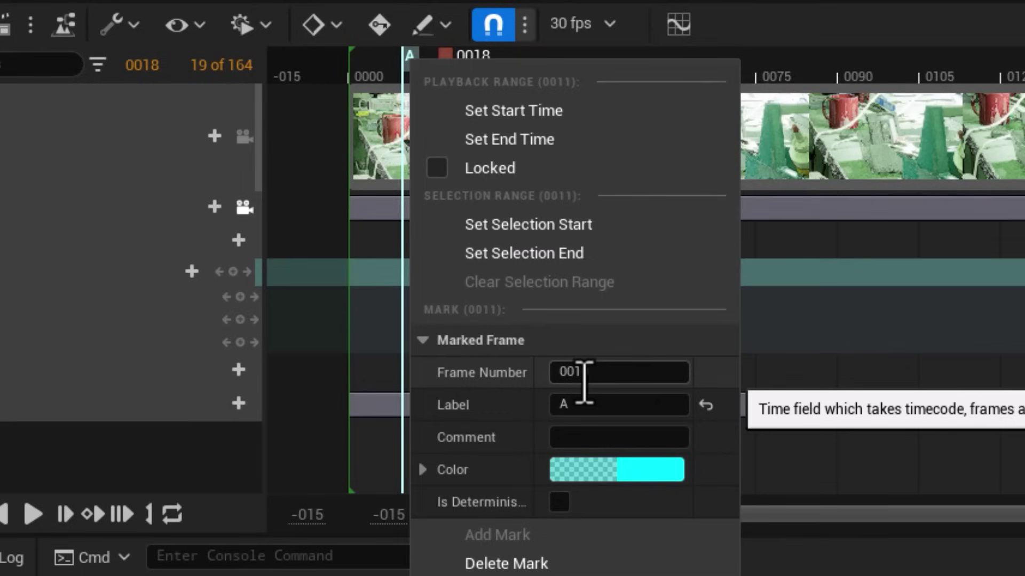
drag(587, 403, 507, 416)
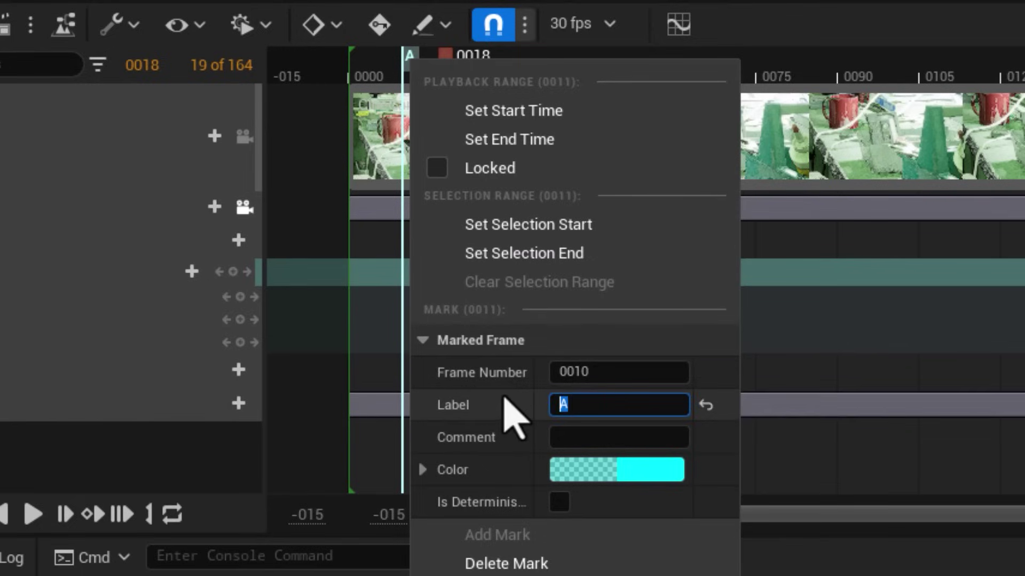
text(Music starts here)
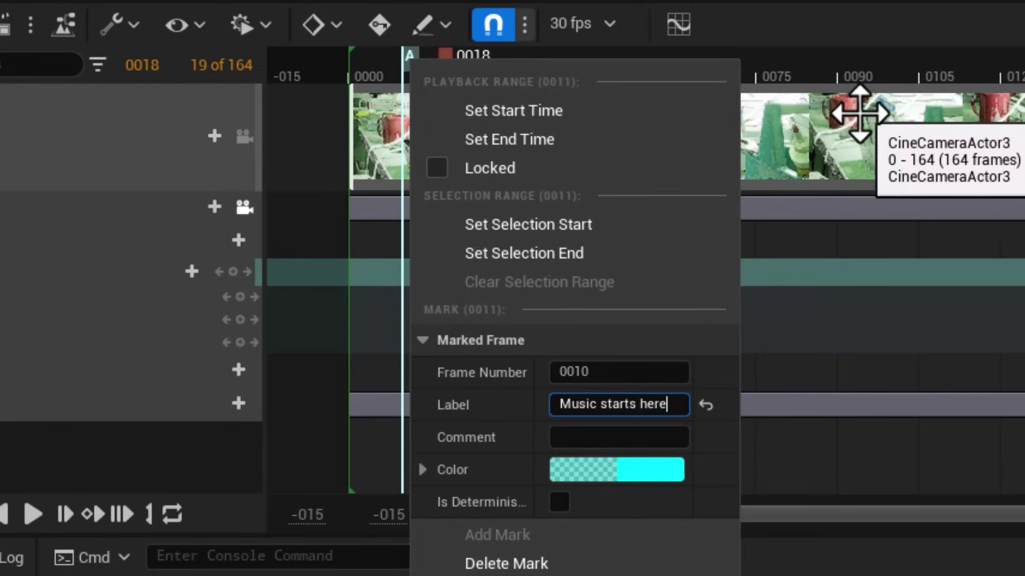
key(Return)
click(827, 77)
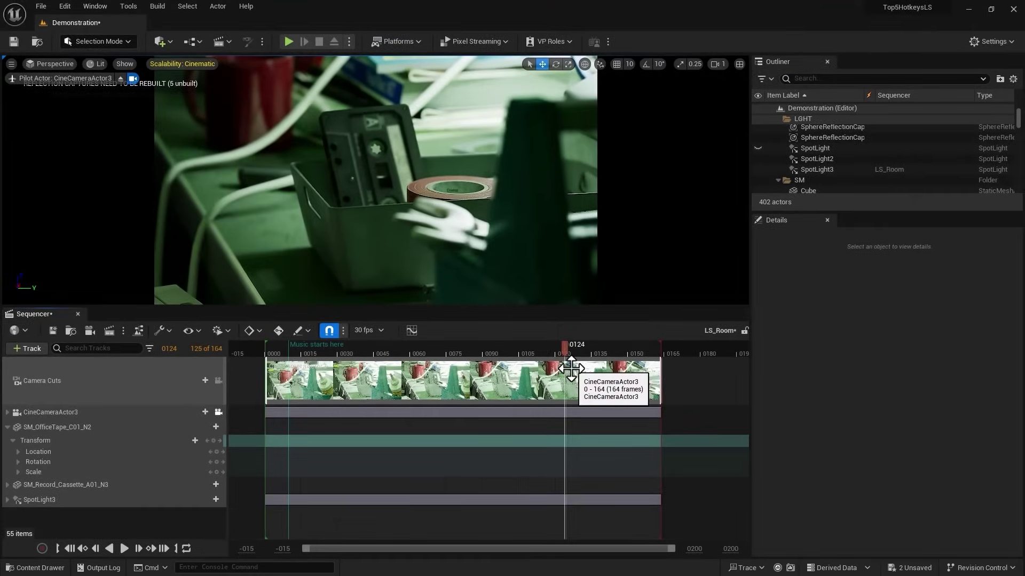
- Add a mark at frame 0124, label it 'Flare' and colour it crimson red
key(m)
drag(562, 348, 542, 348)
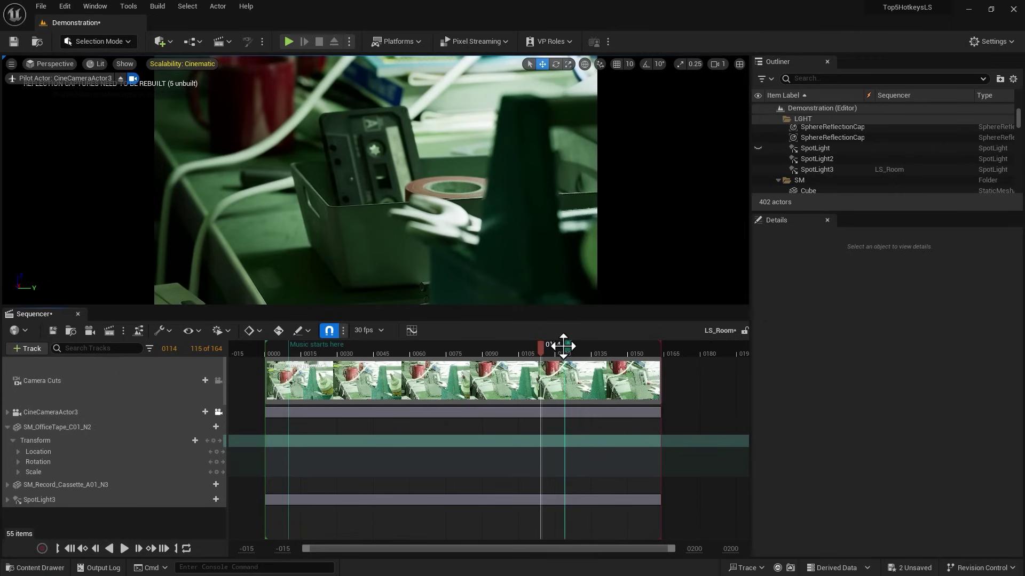
right_click(563, 346)
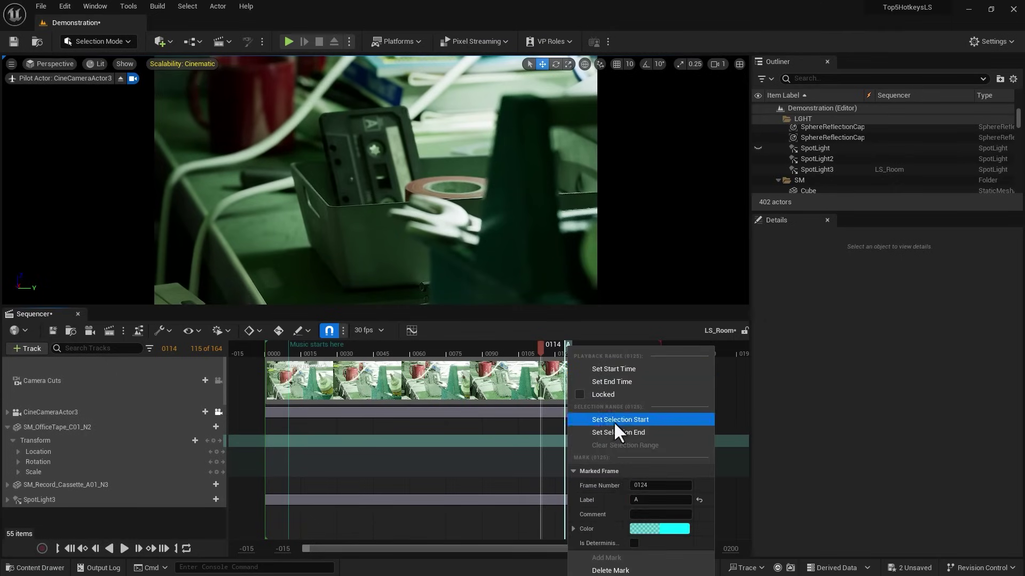
click(650, 499)
text(Flare)
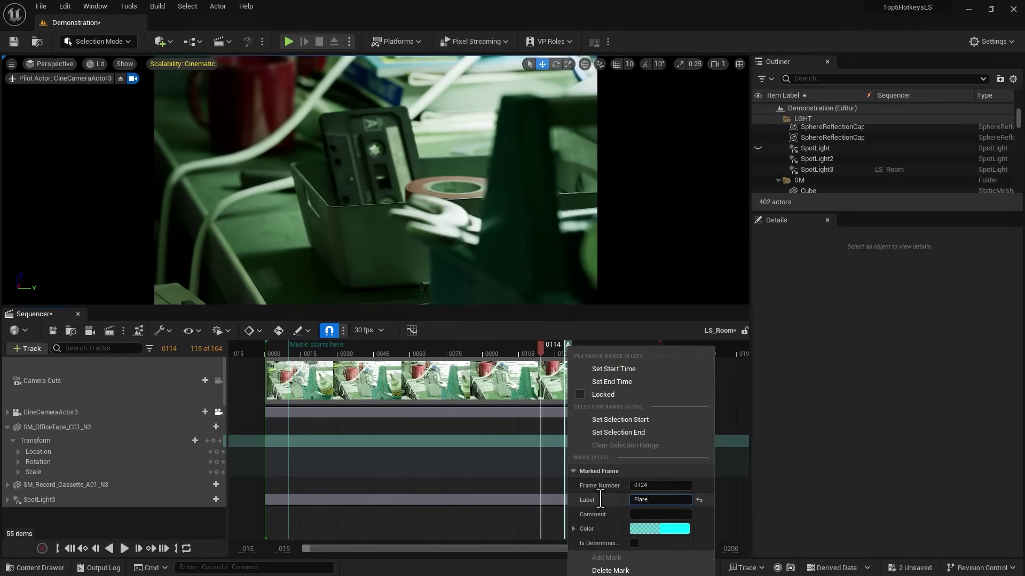
key(Return)
click(674, 529)
click(784, 360)
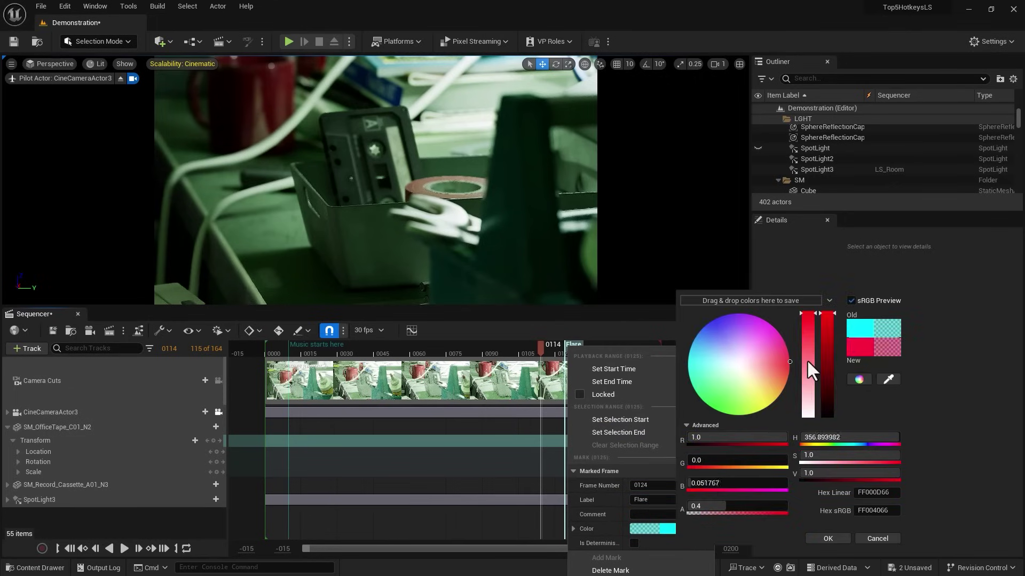
click(828, 538)
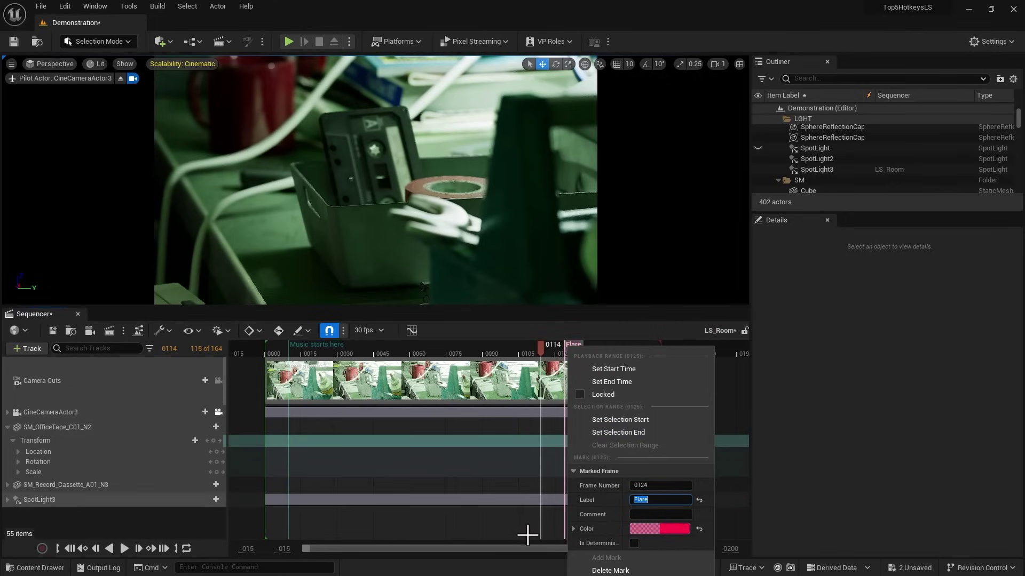
click(499, 534)
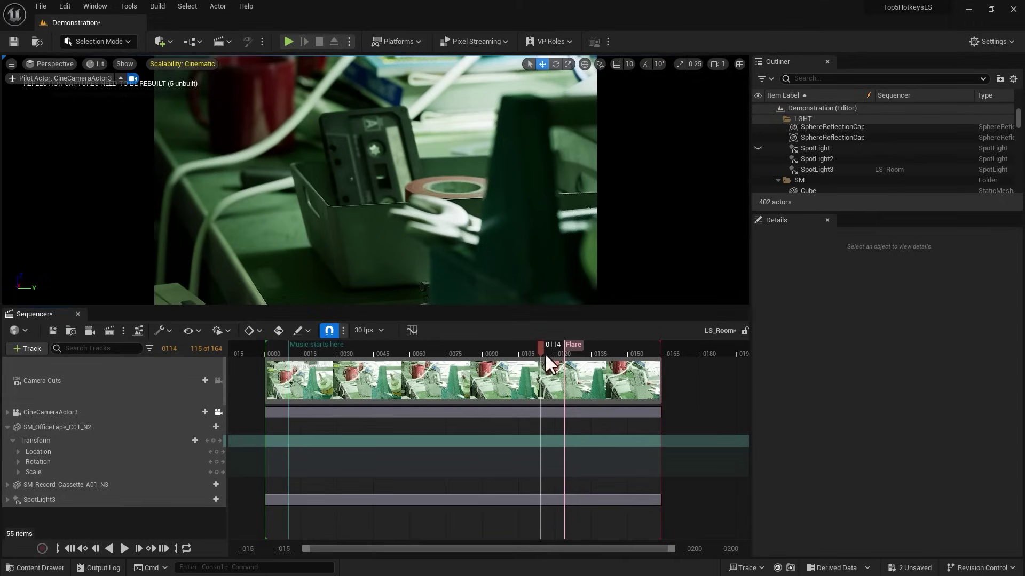
drag(543, 349, 524, 349)
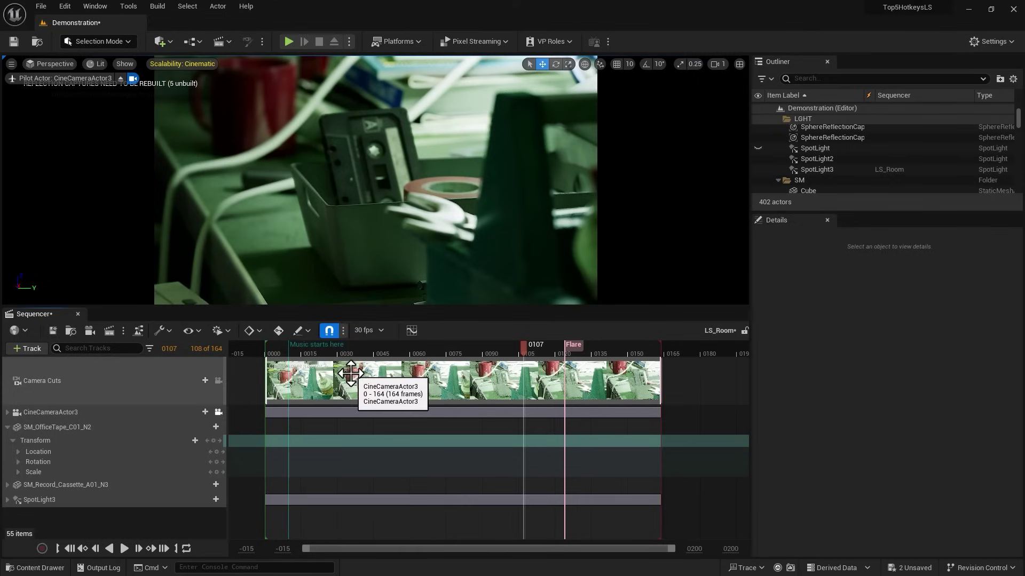
- Delete all marks from the timeline via the ruler's context menu
right_click(356, 343)
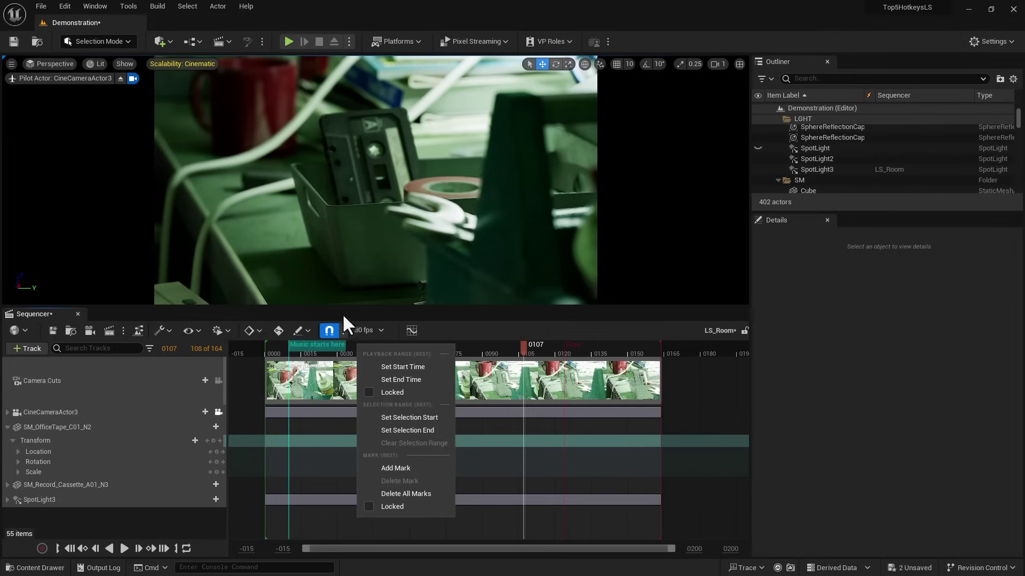
click(411, 493)
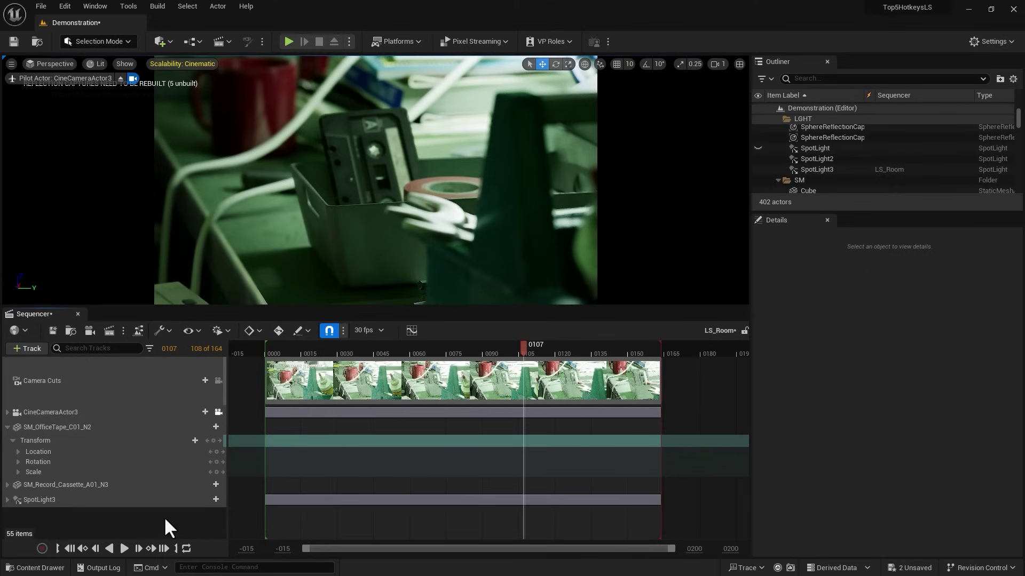
key(ctrl+shift+t)
key(ctrl+shift+t)
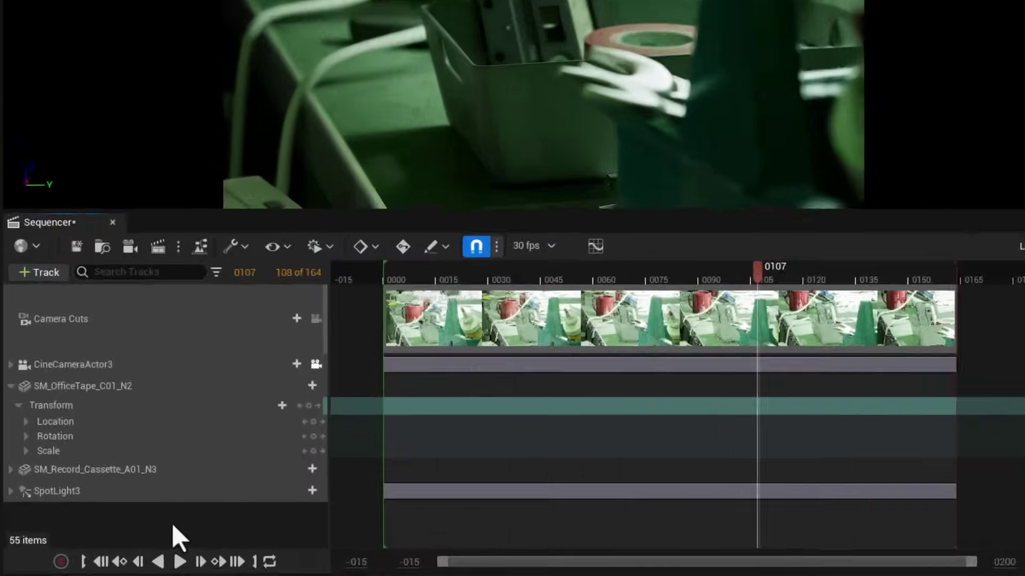
key(ctrl+shift+t)
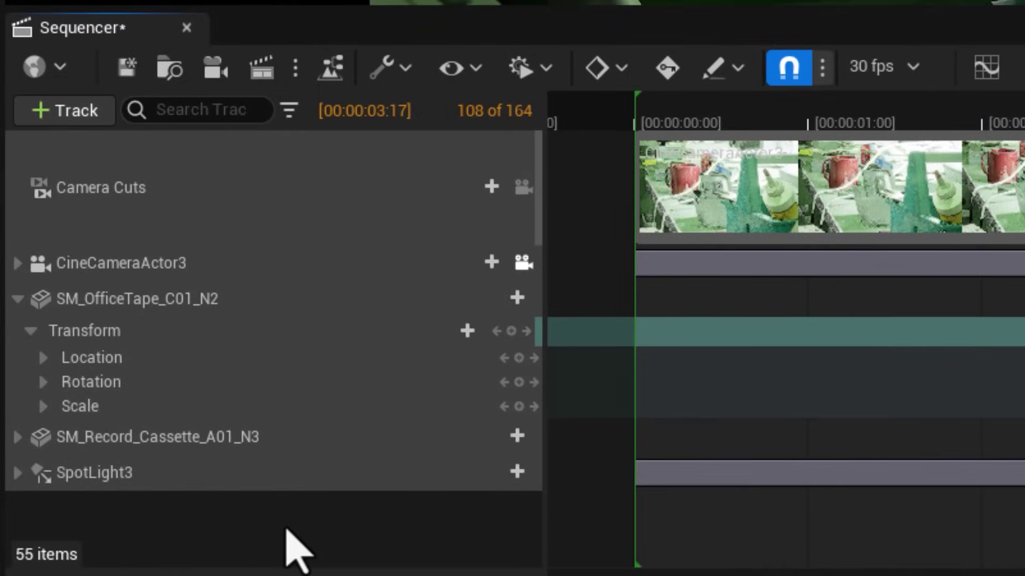
key(ctrl+shift+t)
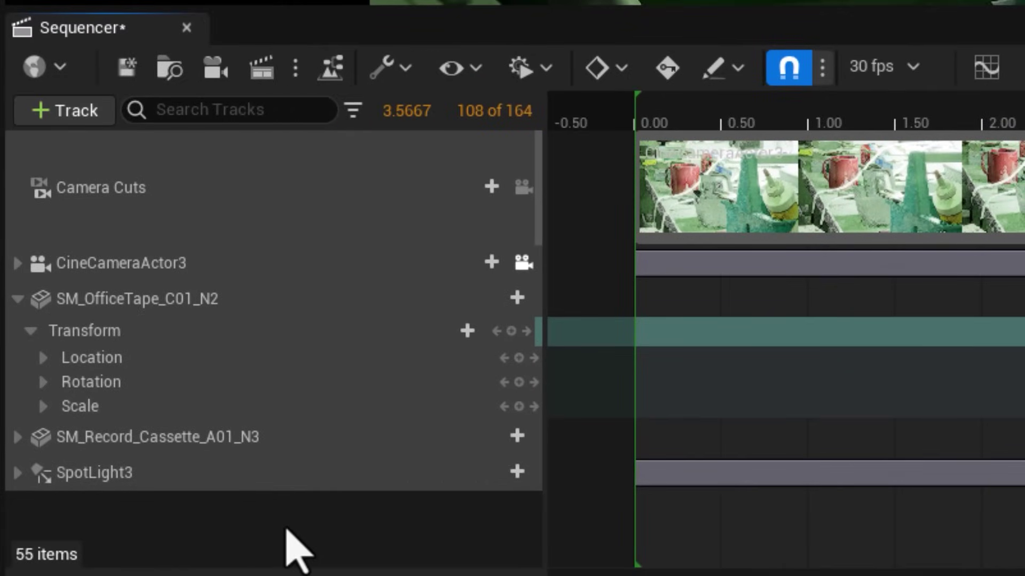
key(ctrl+shift+t)
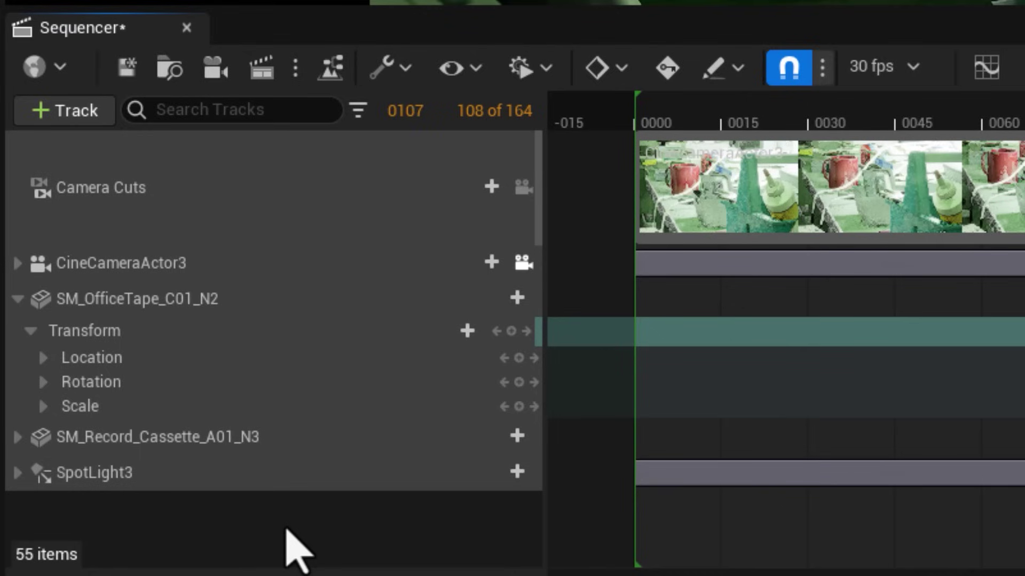
key(ctrl+shift+t)
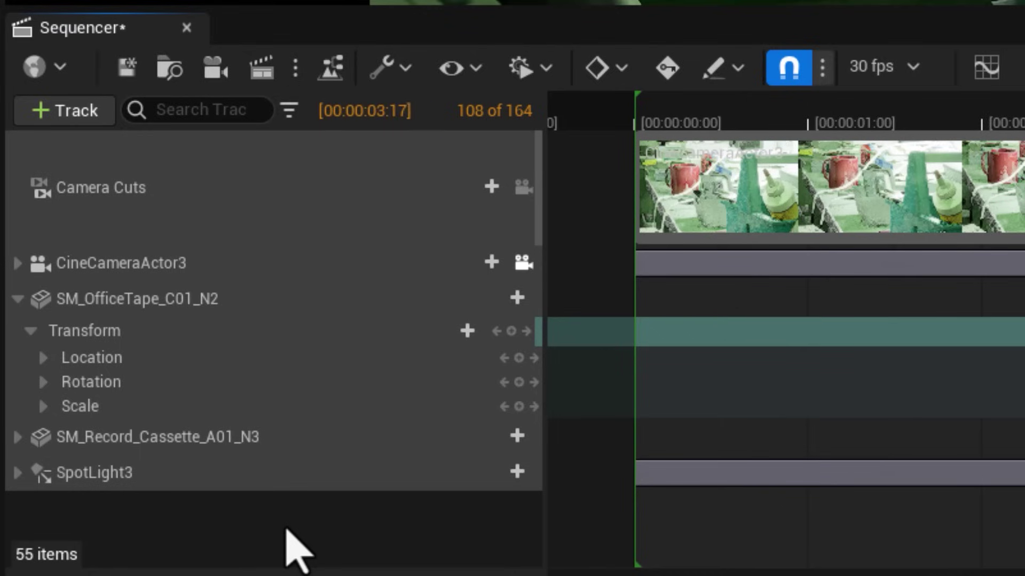
key(ctrl+shift+t)
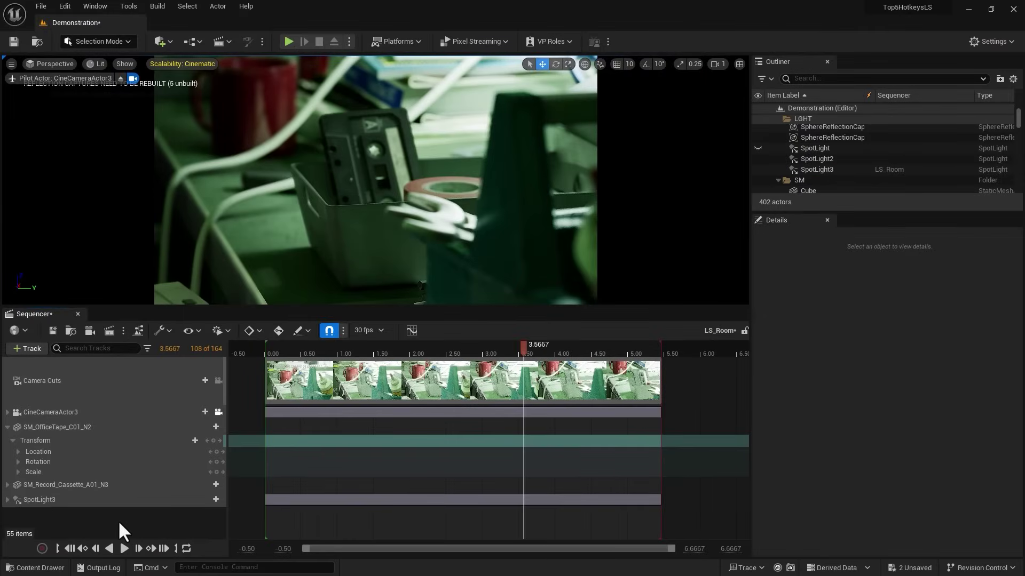
key(ctrl+shift+t)
key(ctrl+shift+t)
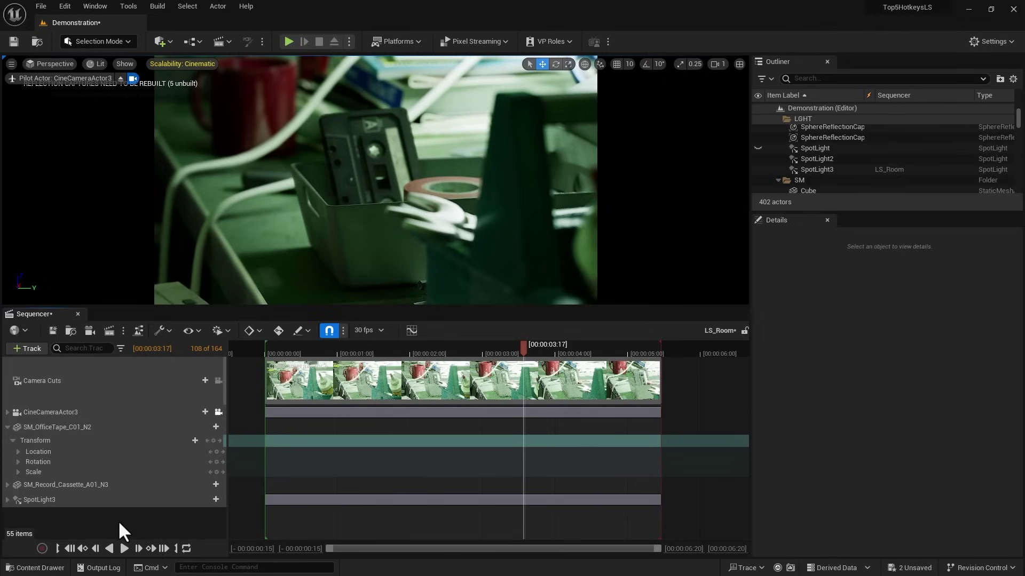
key(ctrl+shift+t)
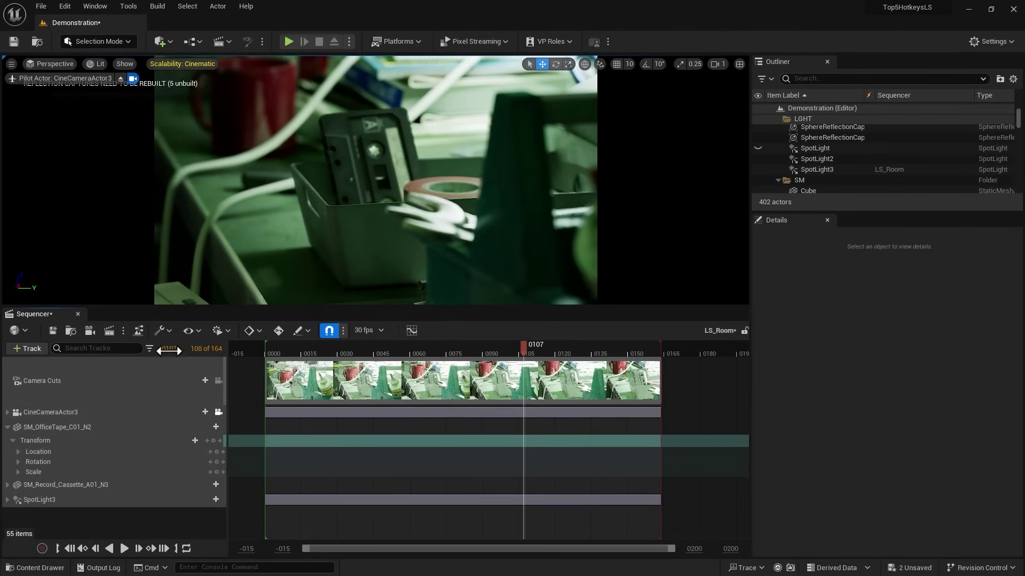
click(149, 348)
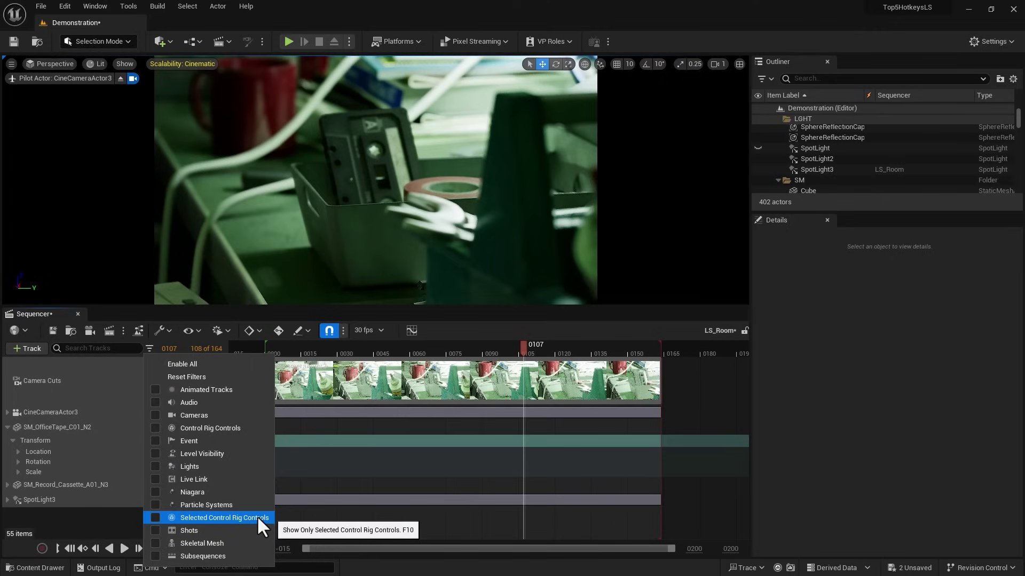
click(117, 521)
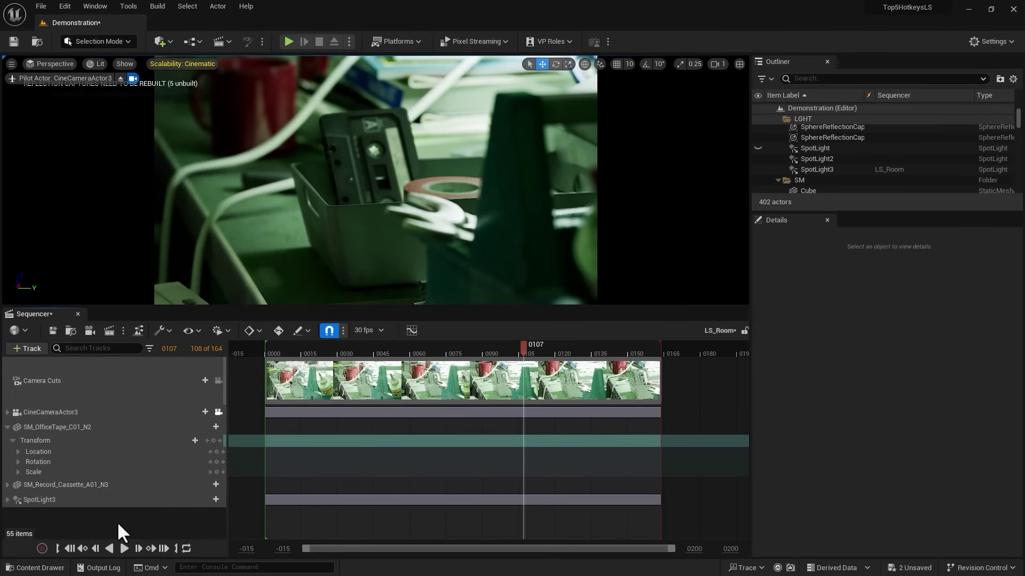